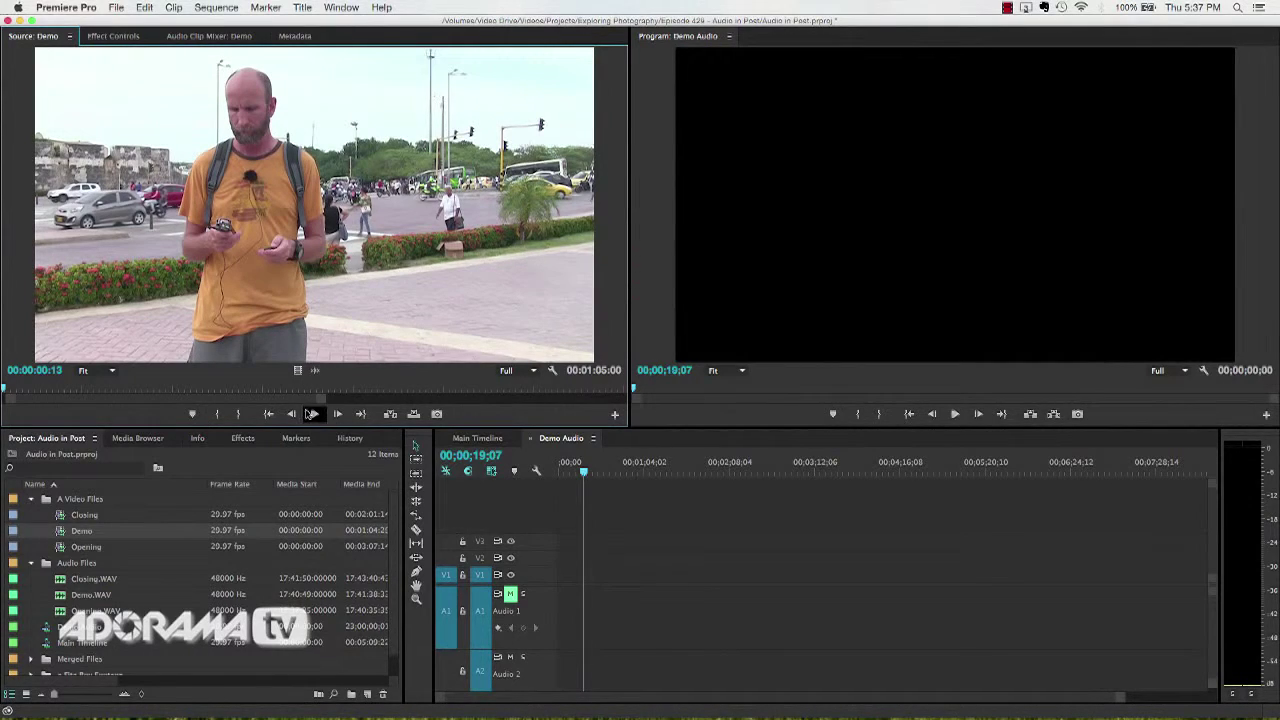
- Play the start of the Demo video in the source view and scrub to the hand clap at 00:00:14:23
{"action": "left_click", "coordinate": [312, 413]}
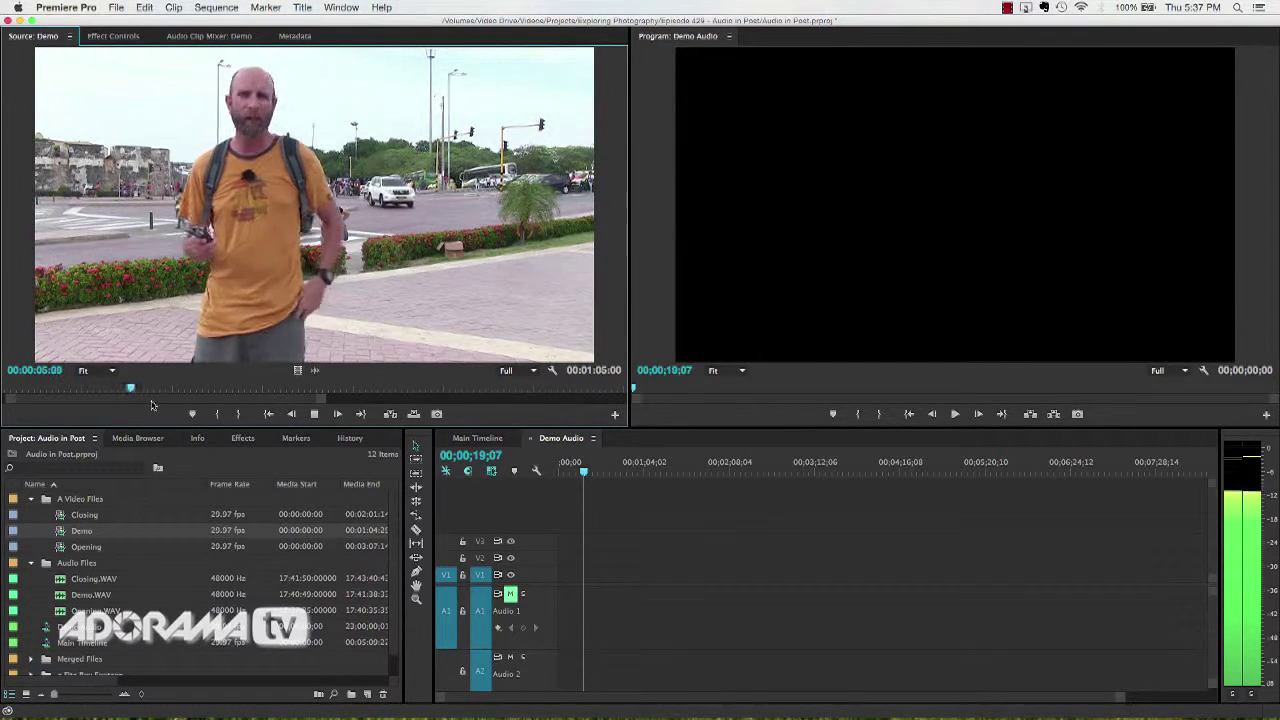
{"action": "key", "text": "space"}
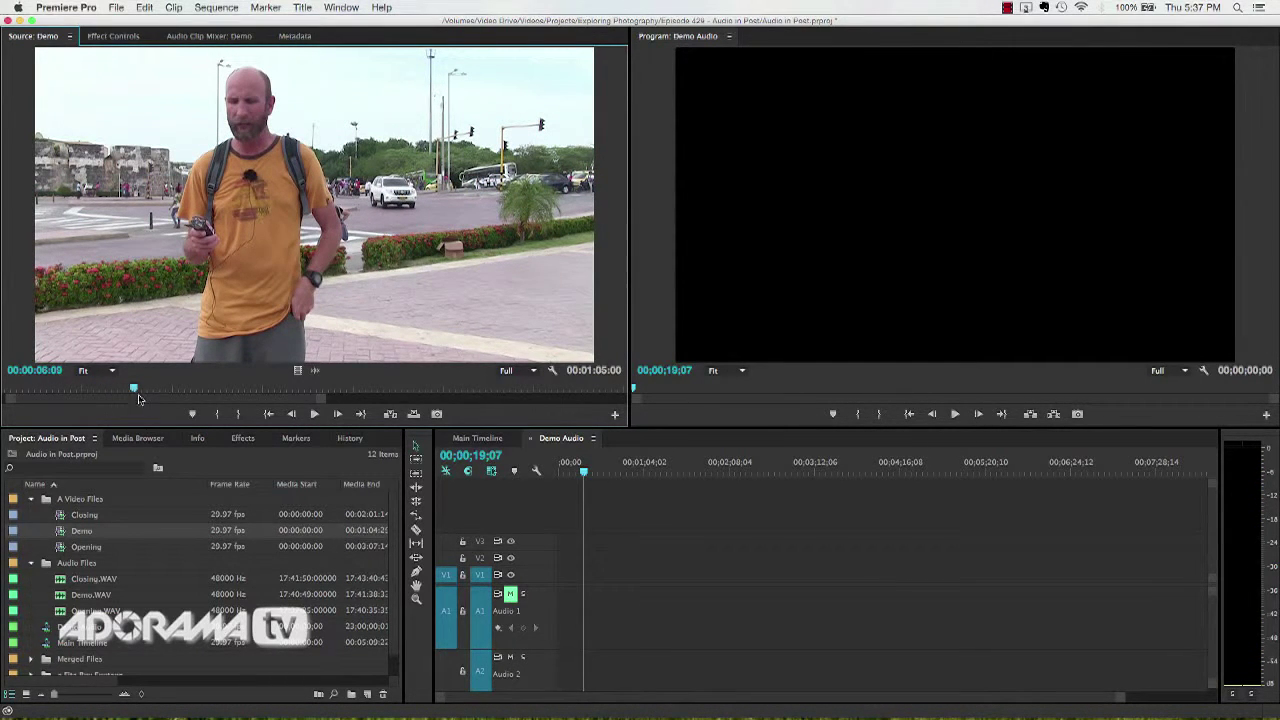
{"action": "left_click_drag", "start_coordinate": [137, 391], "coordinate": [328, 403]}
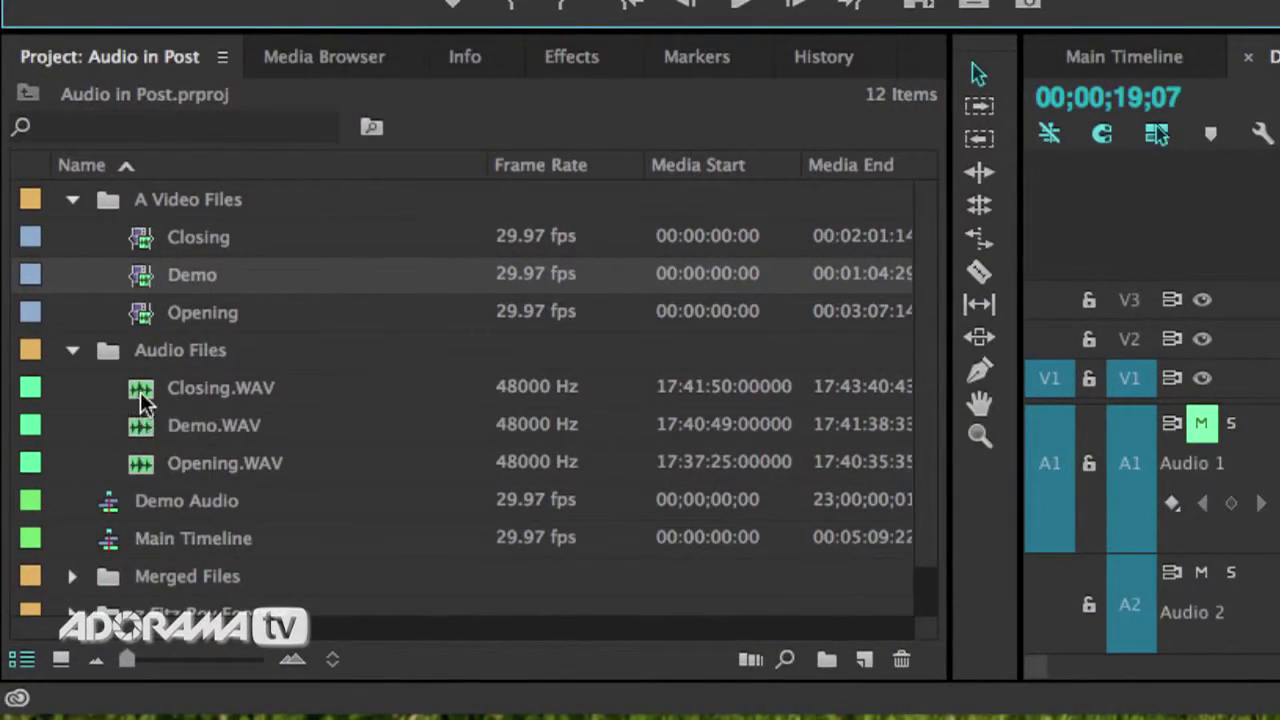
- Open Demo.WAV from the Audio Files bin in the source view and play its opening seconds
{"action": "mouse_move", "coordinate": [148, 431]}
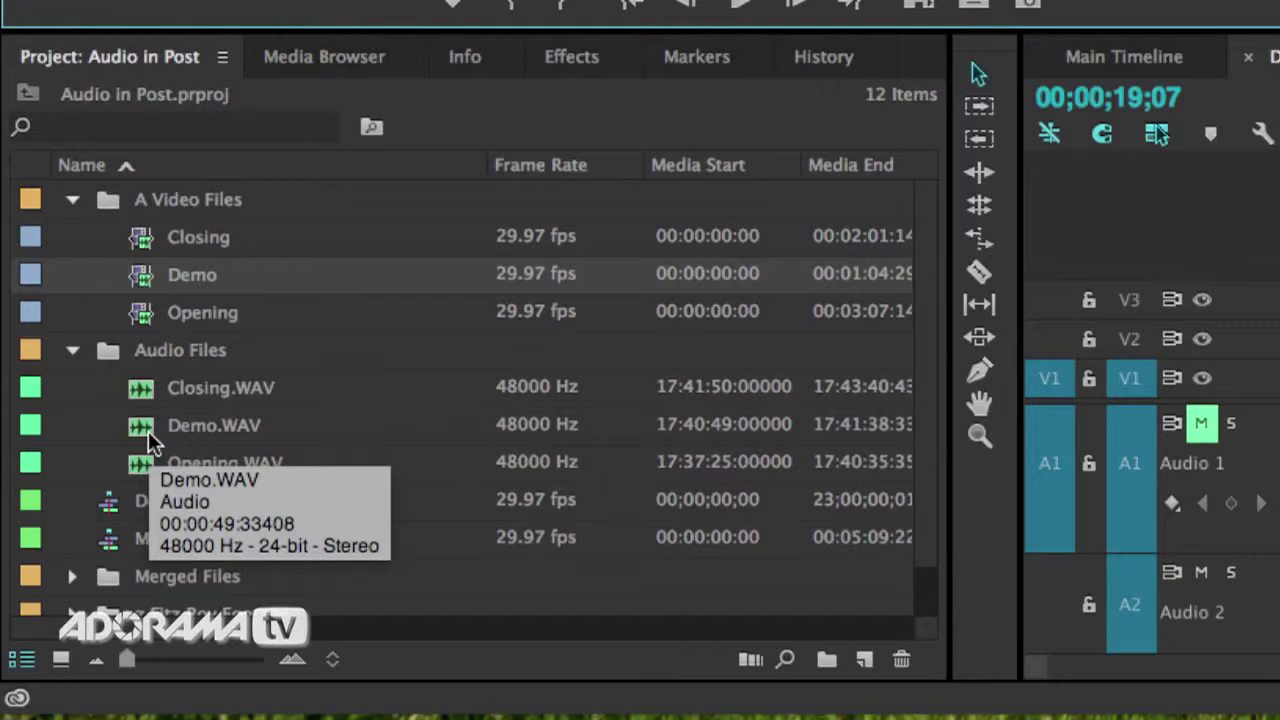
{"action": "left_click", "coordinate": [148, 431]}
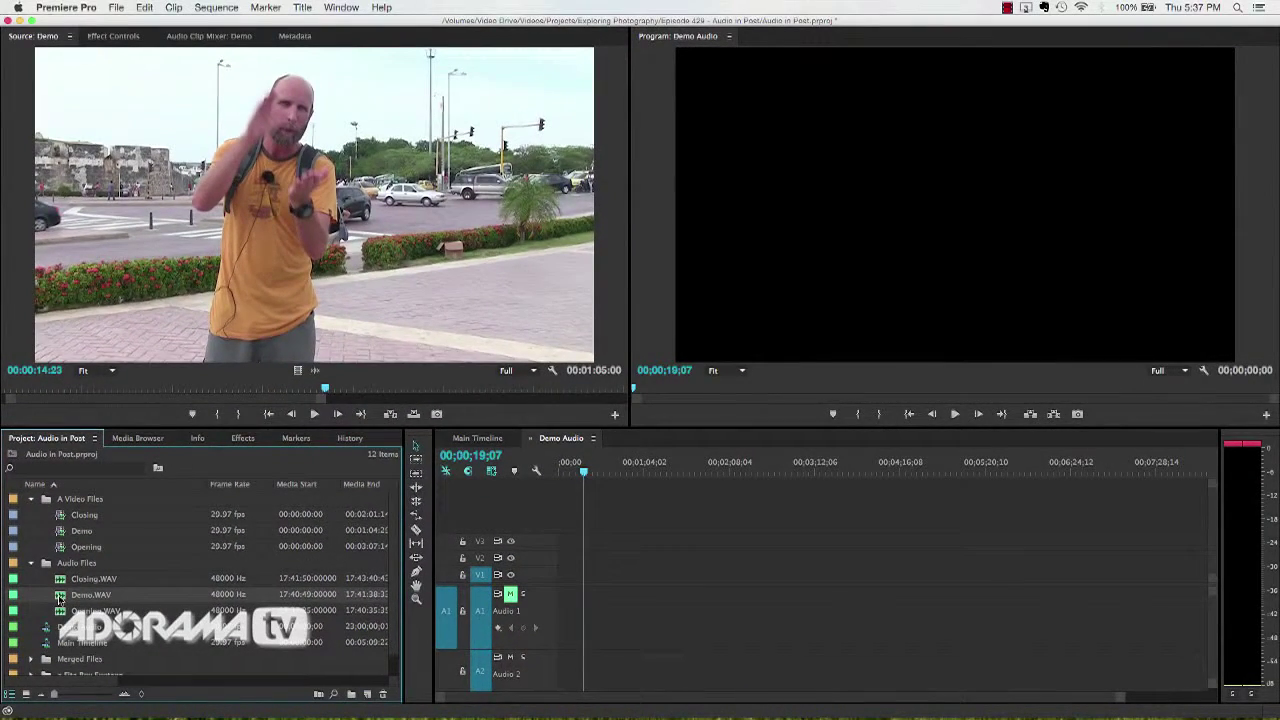
{"action": "double_click", "coordinate": [59, 598]}
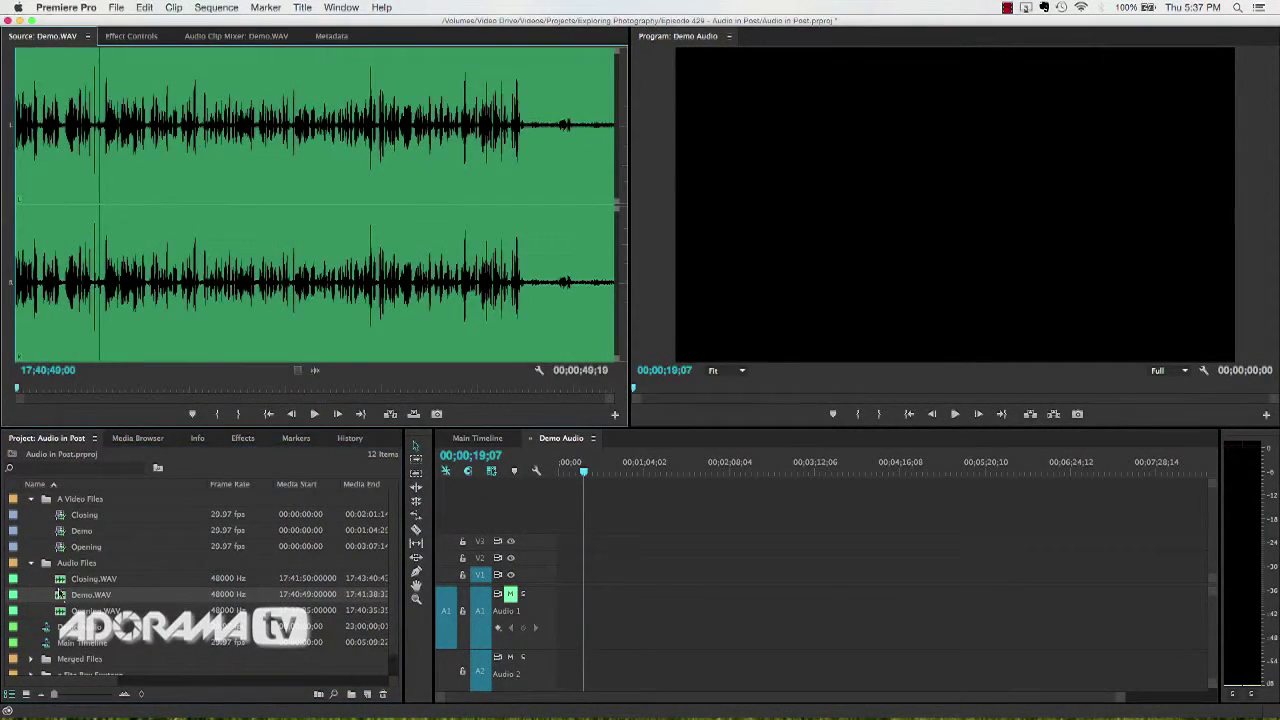
{"action": "key", "text": "space"}
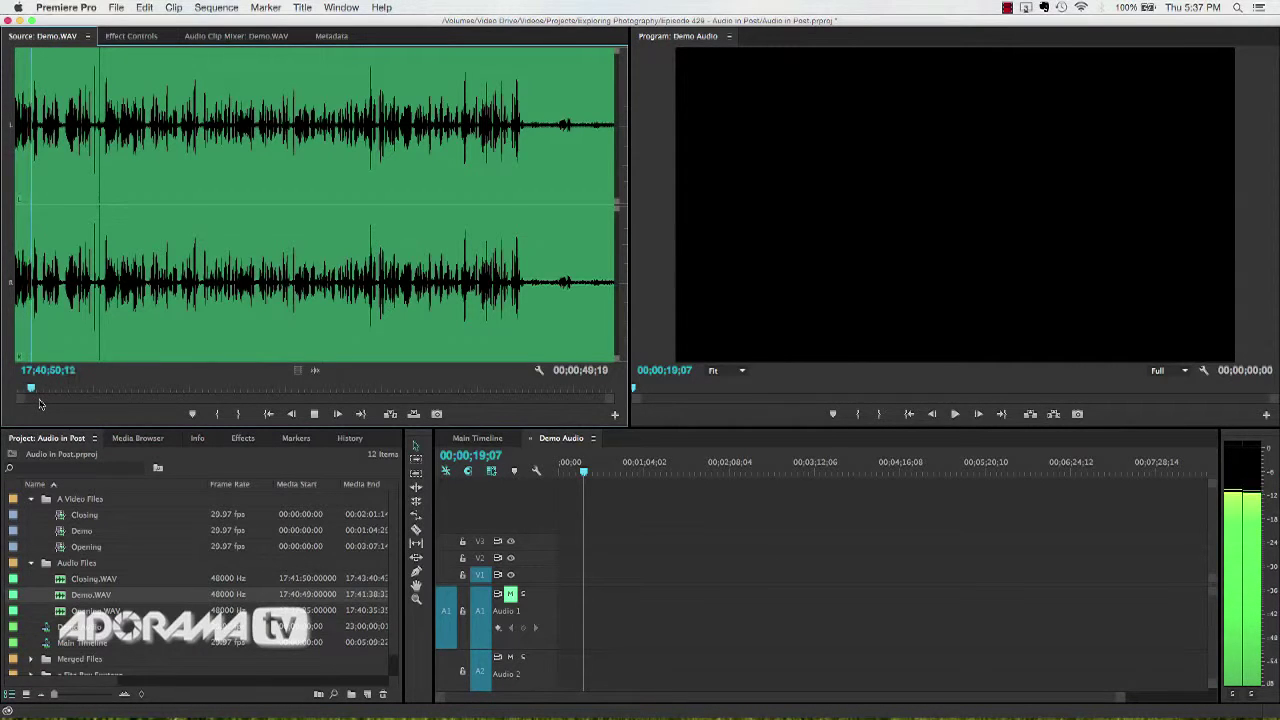
{"action": "key", "text": "space"}
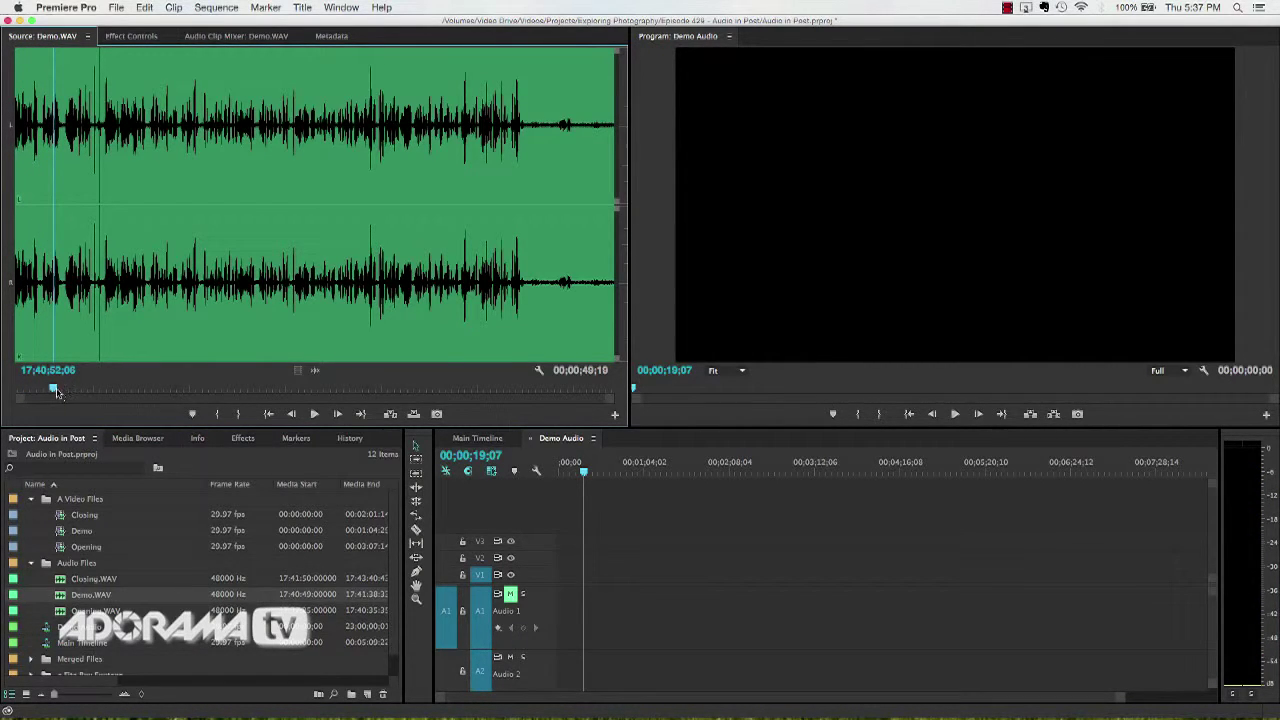
- Find the clap spikes in the Demo.WAV waveform, play across them and return the playhead to 17;40;54;29
{"action": "left_click_drag", "start_coordinate": [54, 390], "coordinate": [93, 393]}
{"action": "key", "text": "="}
{"action": "key", "text": "="}
{"action": "key", "text": "="}
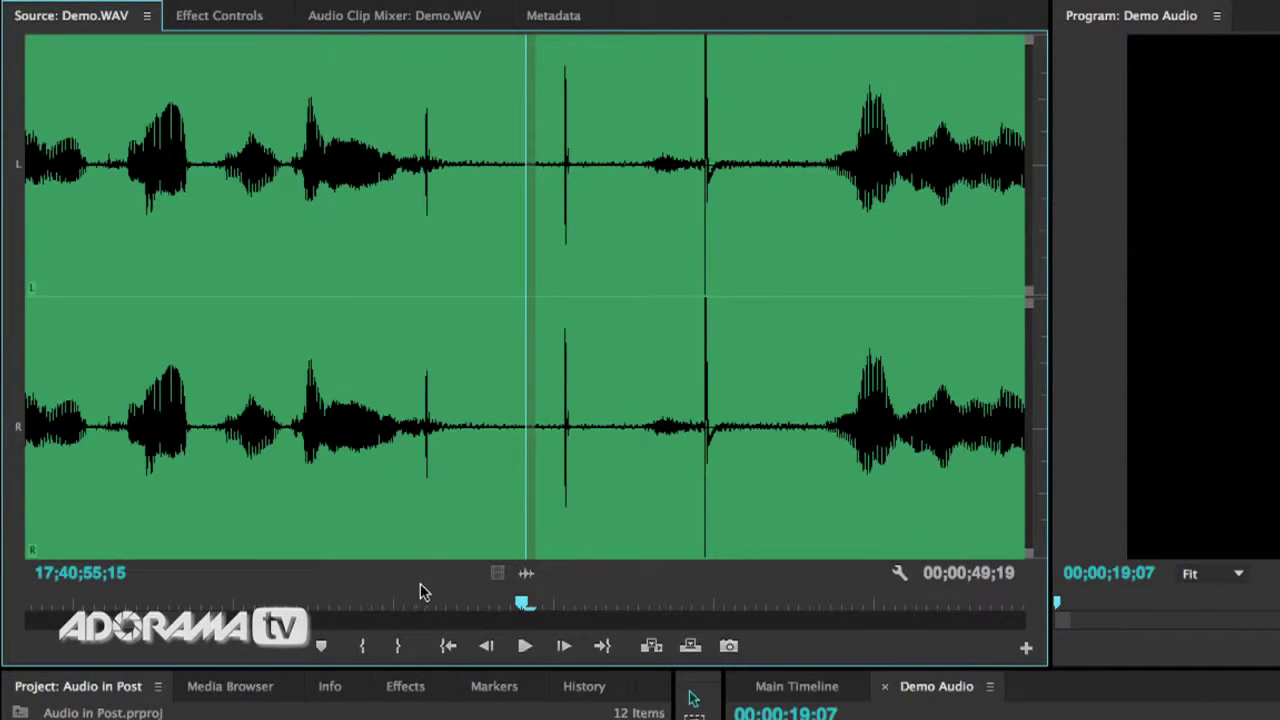
{"action": "left_click_drag", "start_coordinate": [521, 603], "coordinate": [351, 604]}
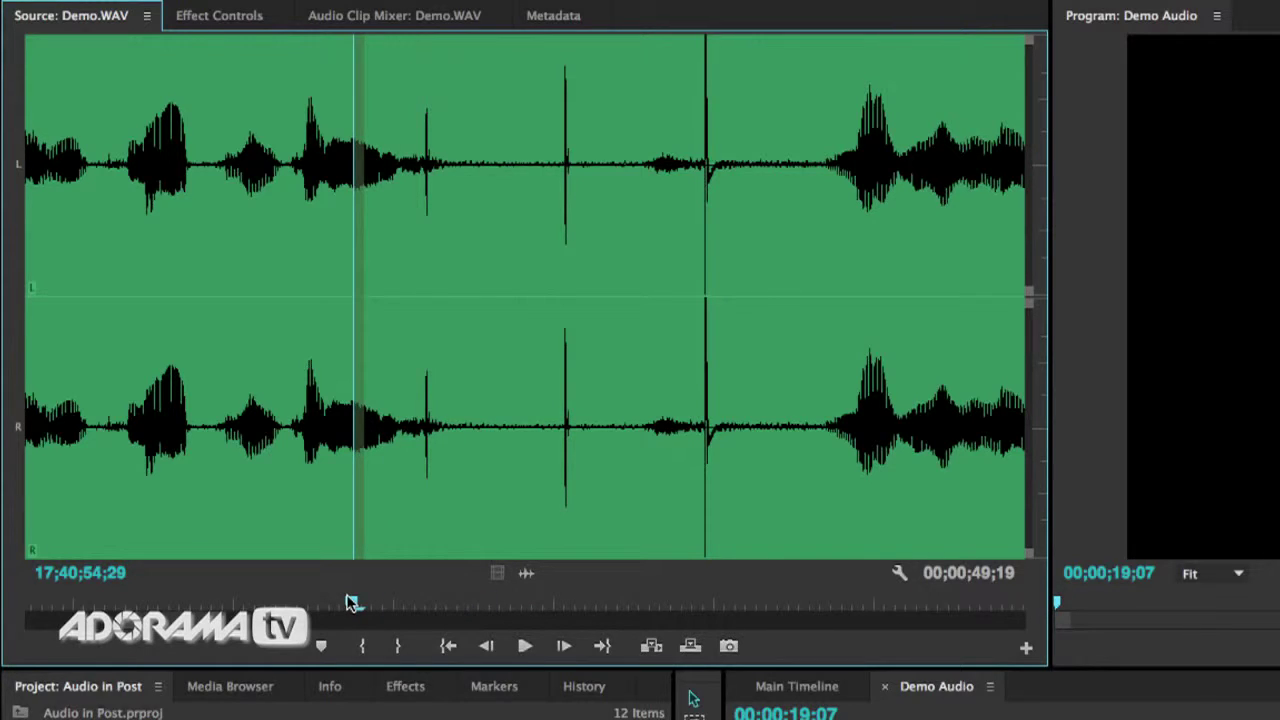
{"action": "key", "text": "space"}
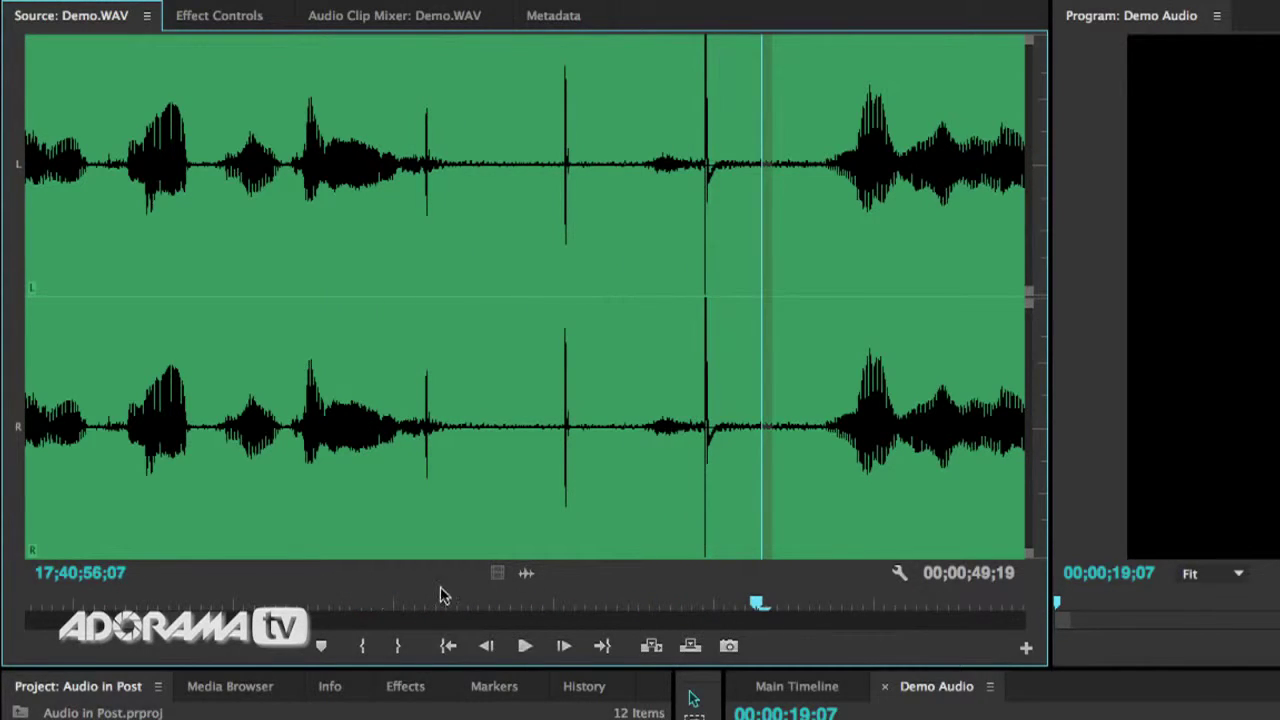
{"action": "left_click_drag", "start_coordinate": [757, 603], "coordinate": [355, 612]}
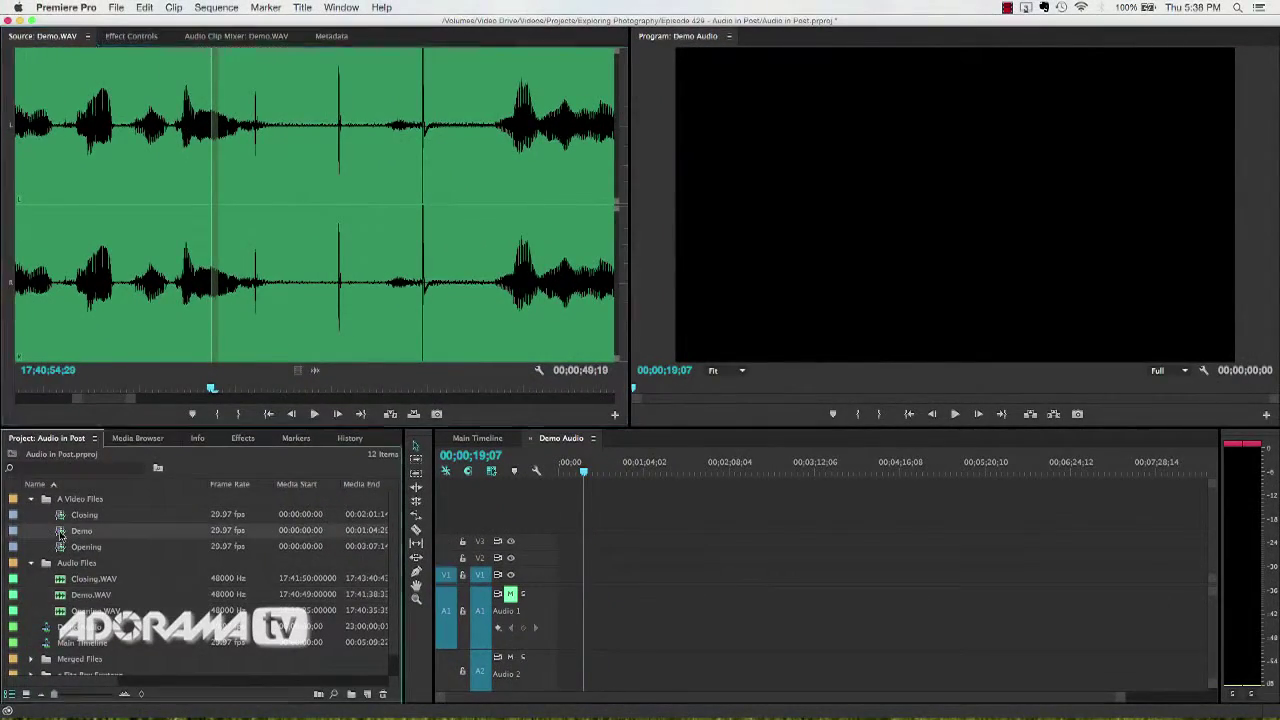
- Open the Demo video clip and display its audio waveform magnified around the clap at 00:00:14:23
{"action": "double_click", "coordinate": [60, 535]}
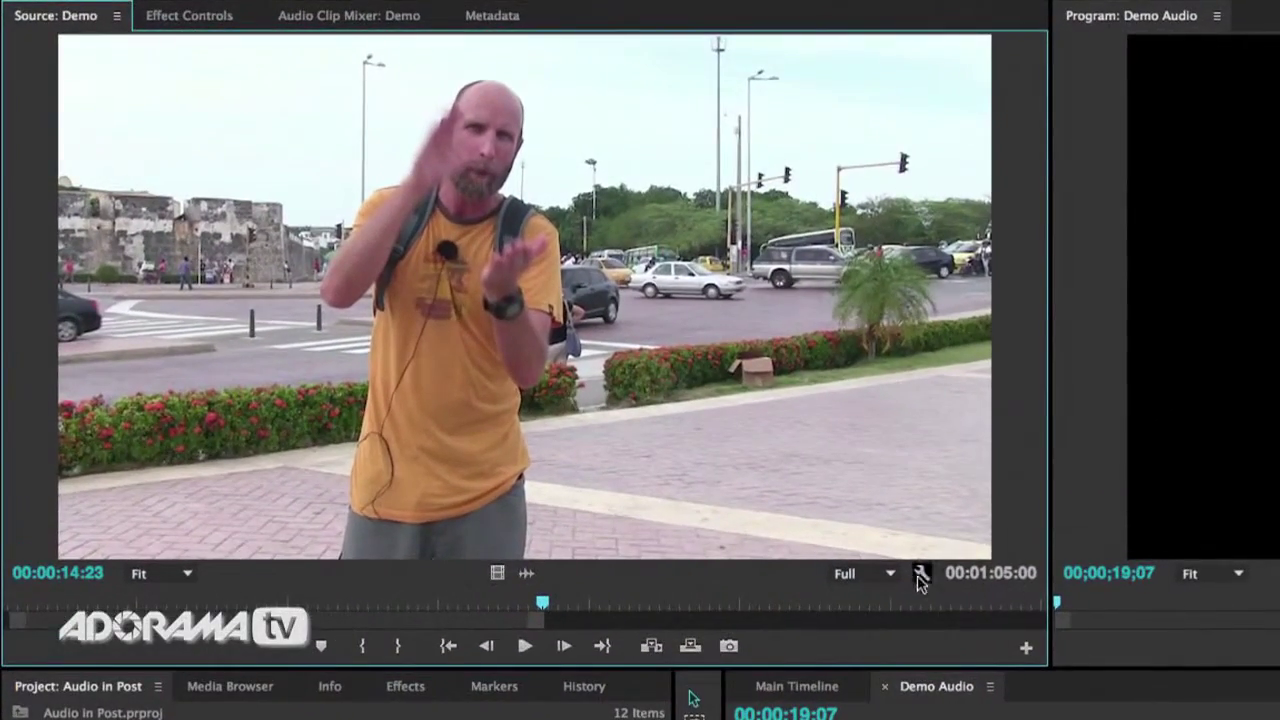
{"action": "left_click", "coordinate": [552, 371]}
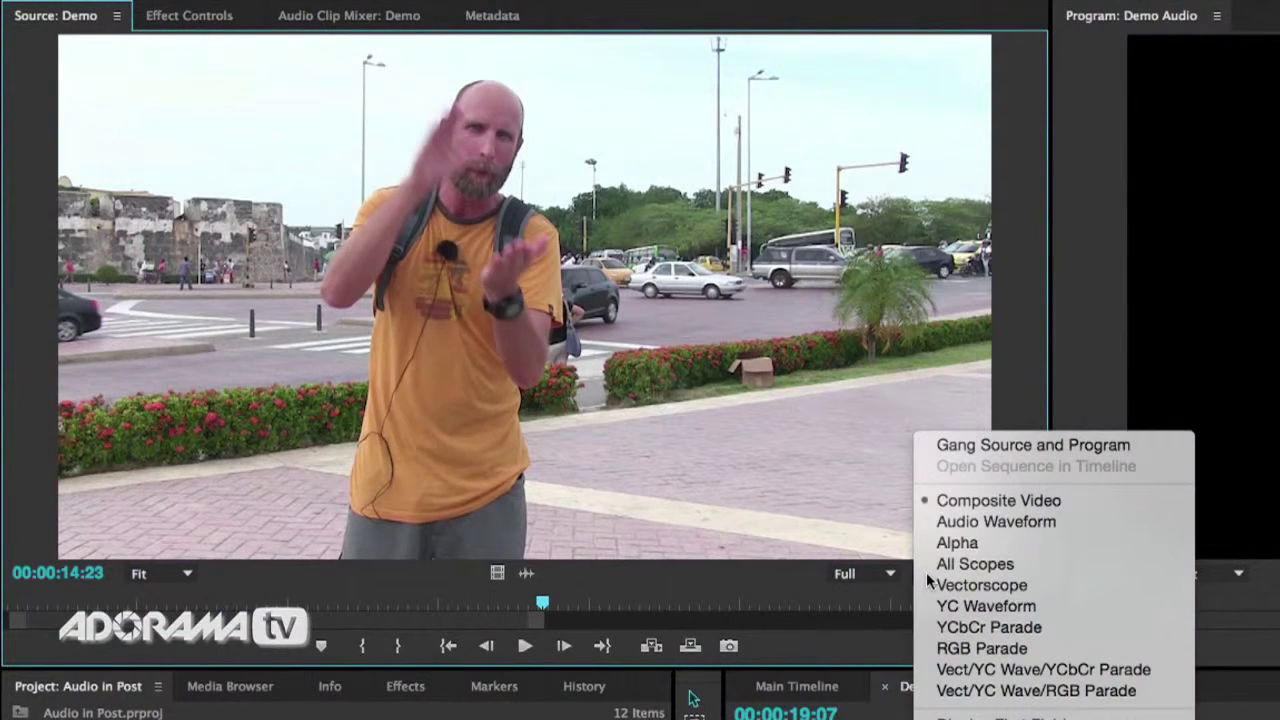
{"action": "left_click", "coordinate": [996, 526]}
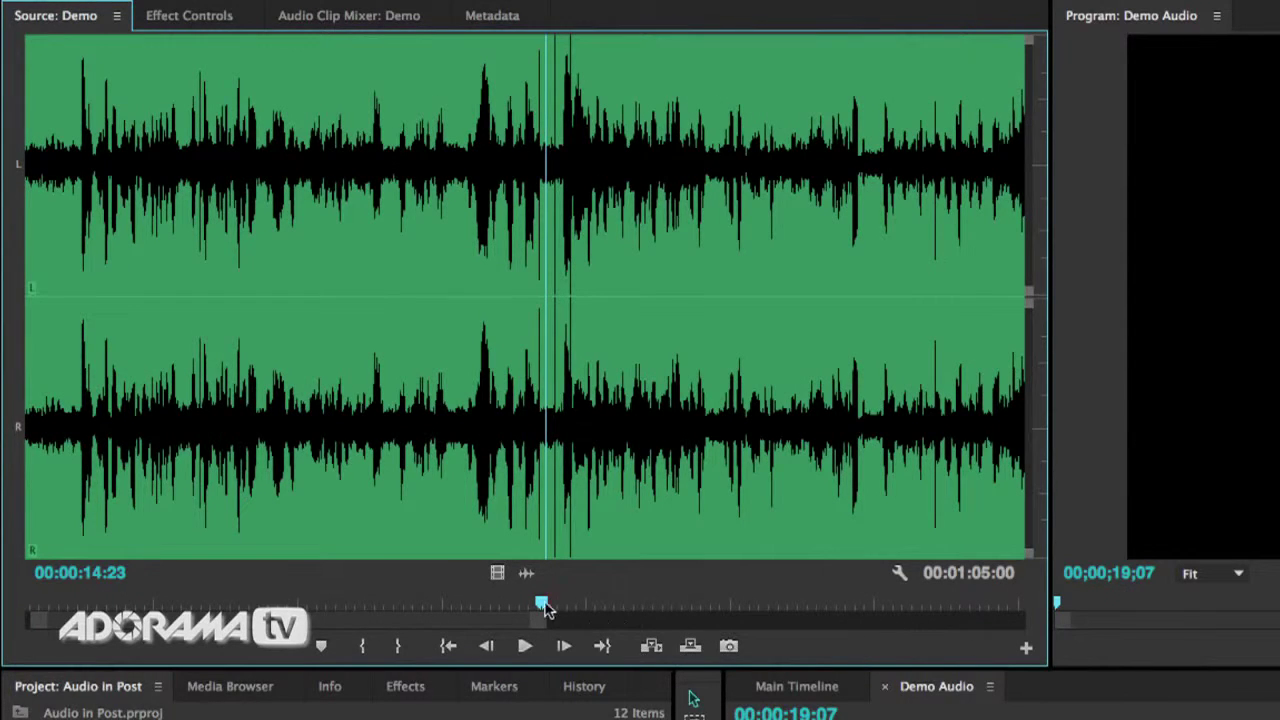
{"action": "key", "text": "equal"}
{"action": "key", "text": "equal"}
{"action": "key", "text": "equal"}
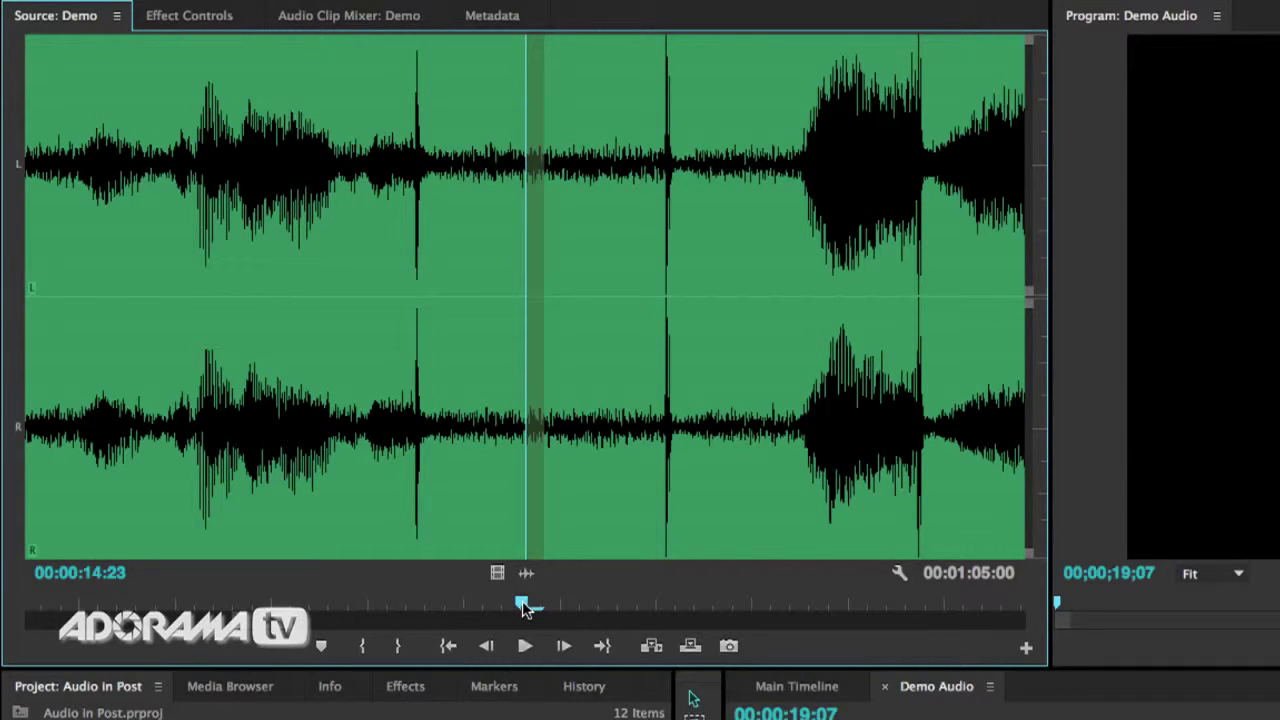
- Play repeatedly across the clap spikes in the Demo video's camera audio, starting from 00:00:14:16
{"action": "left_click_drag", "start_coordinate": [525, 608], "coordinate": [390, 604]}
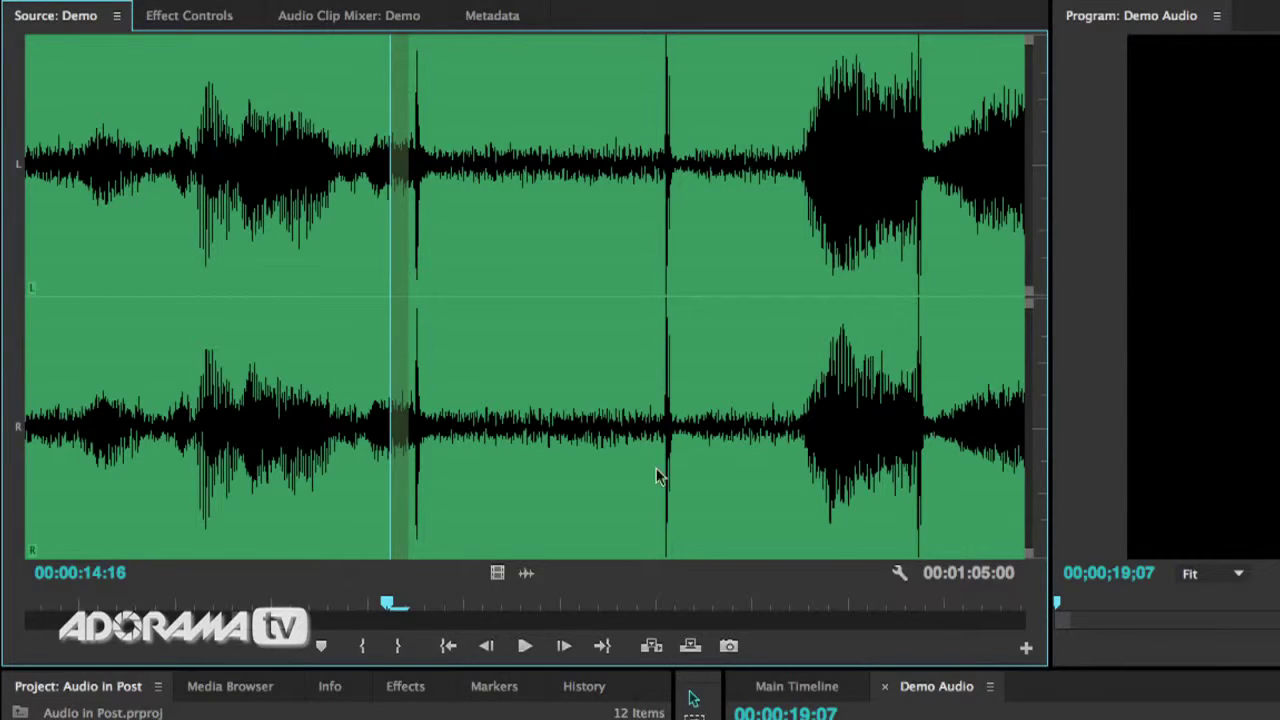
{"action": "key", "text": "space"}
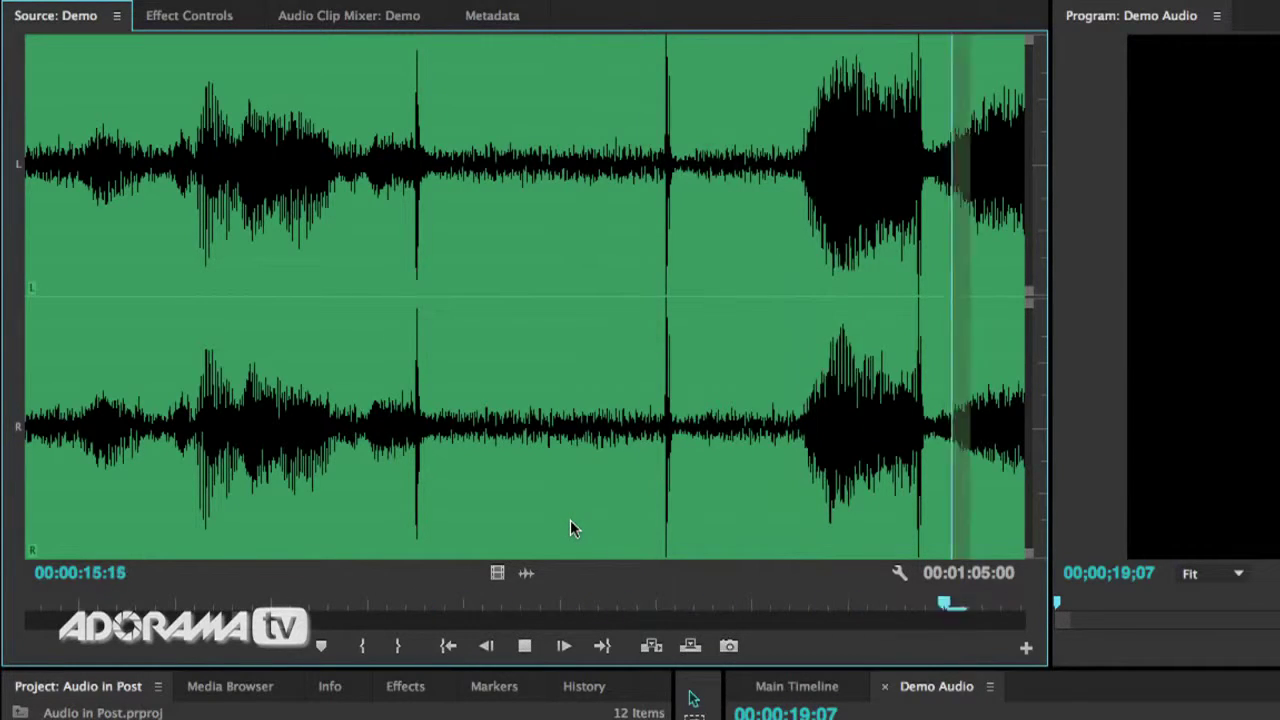
{"action": "key", "text": "space"}
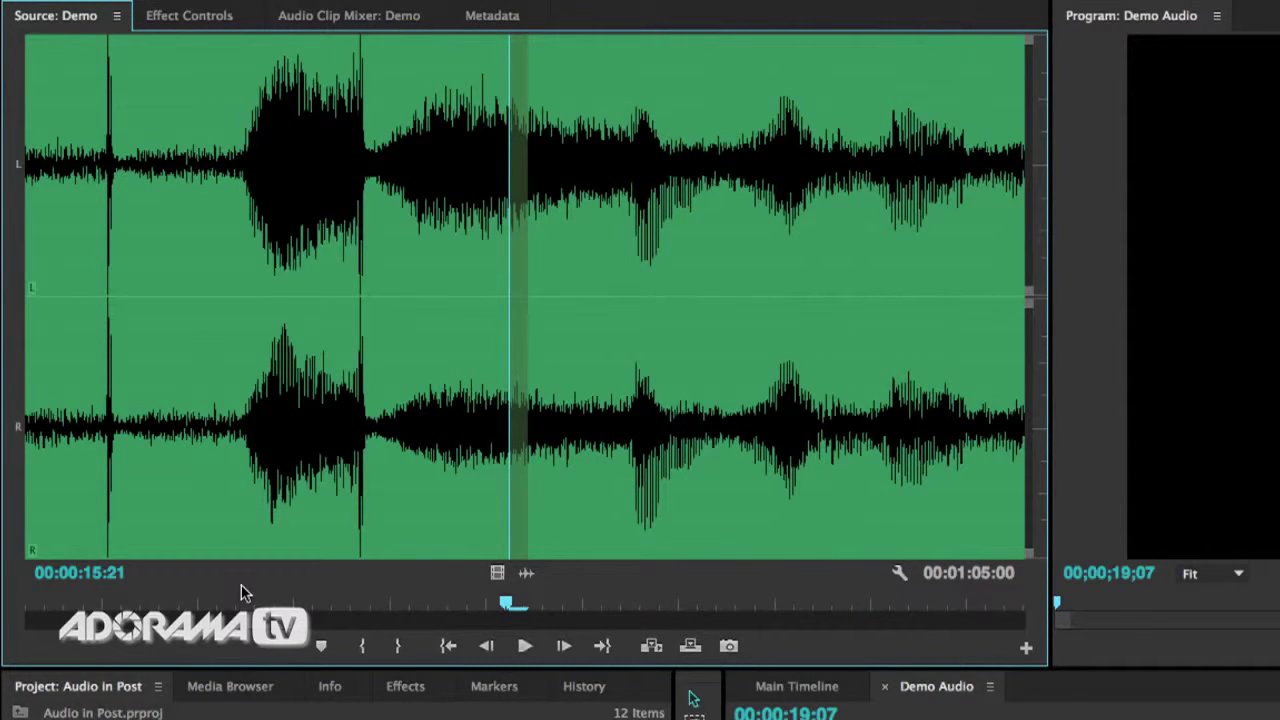
{"action": "left_click_drag", "start_coordinate": [503, 603], "coordinate": [203, 605]}
{"action": "key", "text": "space"}
{"action": "key", "text": "space"}
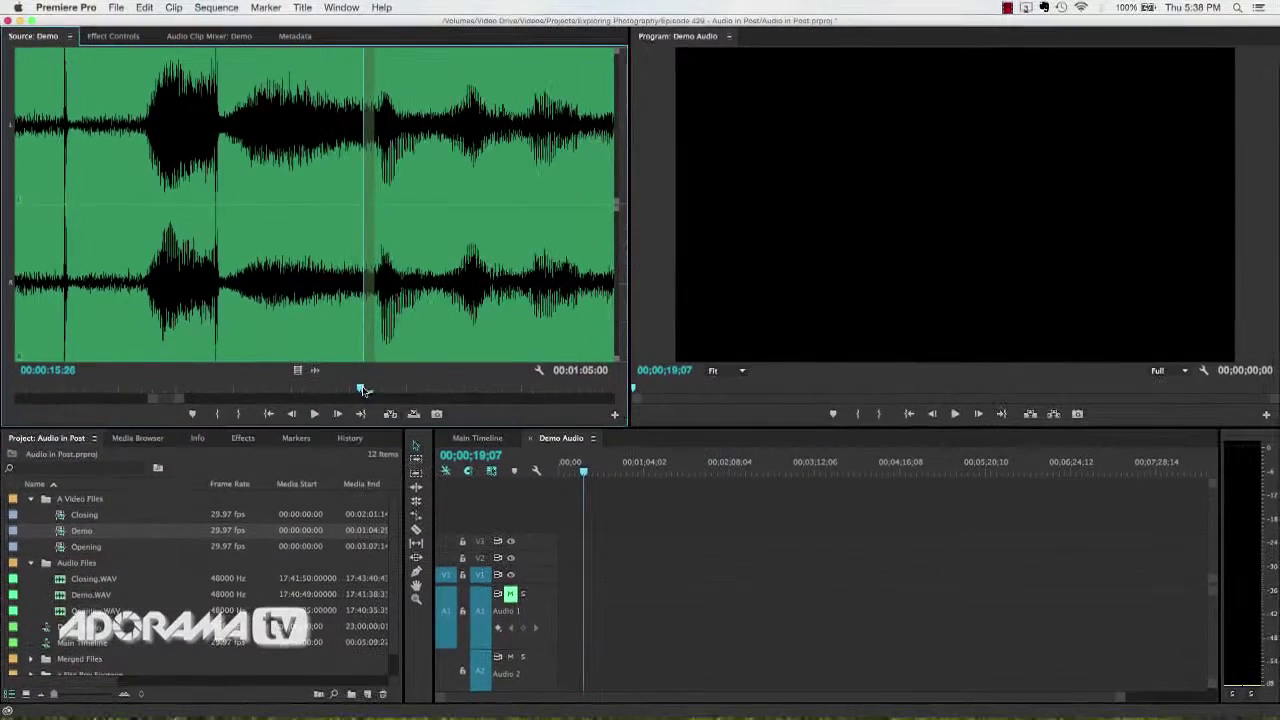
{"action": "left_click_drag", "start_coordinate": [328, 388], "coordinate": [249, 386]}
{"action": "key", "text": "space"}
{"action": "key", "text": "space"}
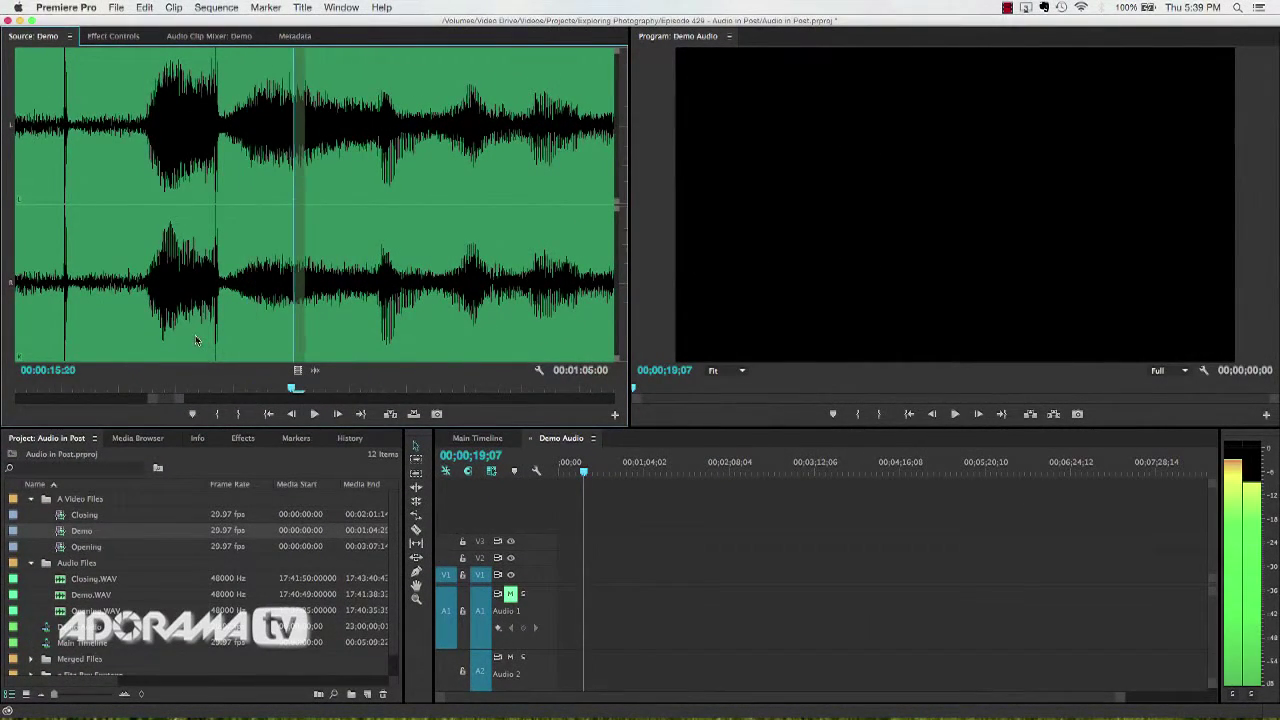
{"action": "left_click_drag", "start_coordinate": [172, 399], "coordinate": [159, 402]}
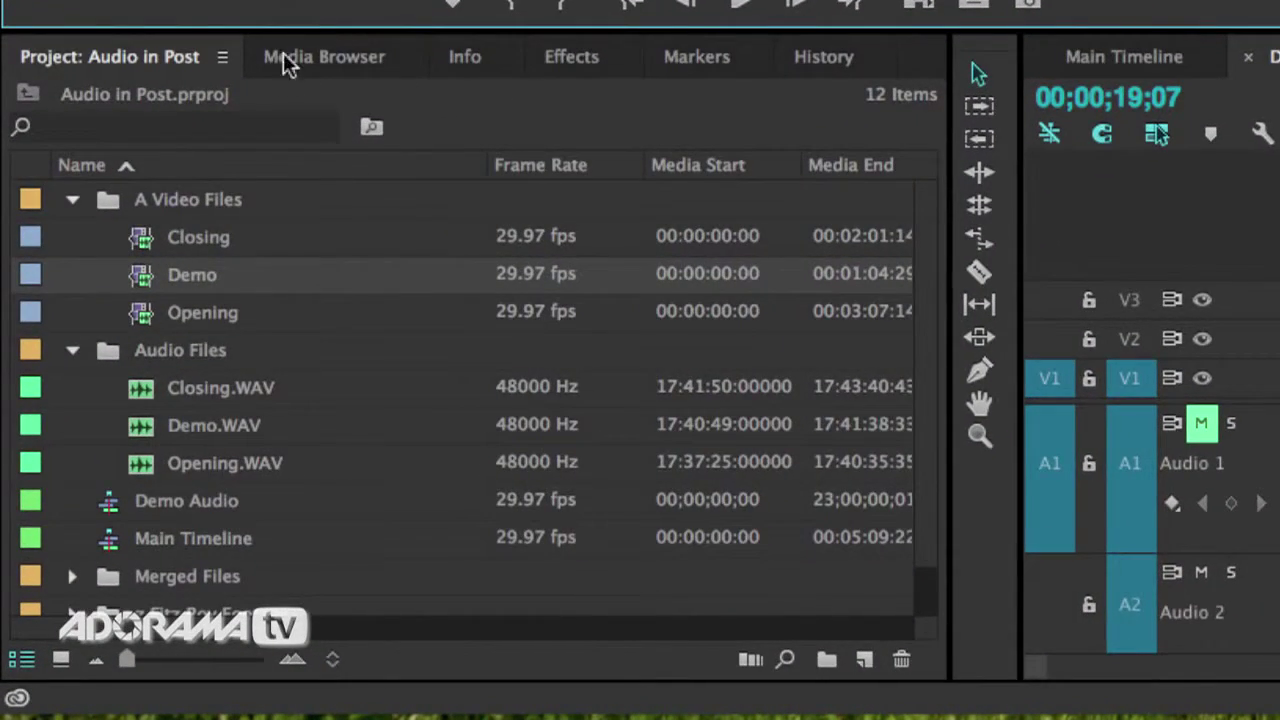
- Merge the Demo video with Demo.WAV, synchronized by audio on track channel 1, naming it with the presenter's possessive first name plus "Merged Clip"
{"action": "left_click", "coordinate": [140, 278]}
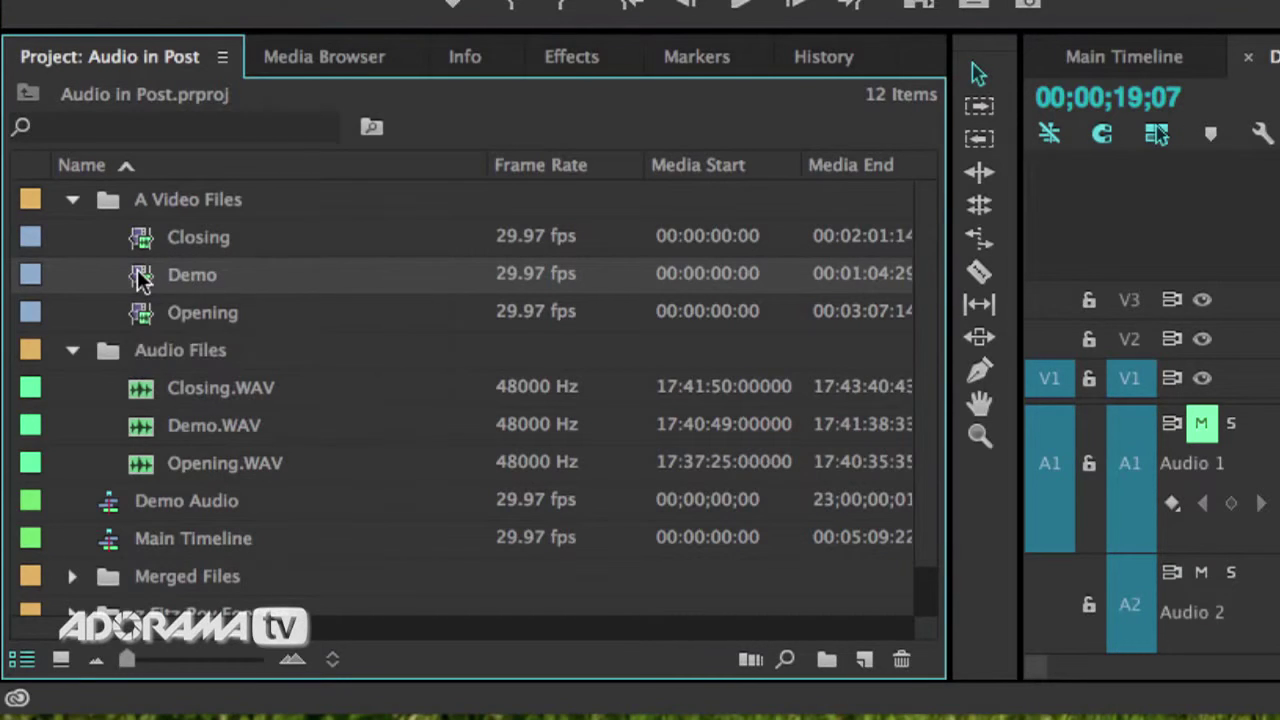
{"action": "left_click", "coordinate": [143, 428], "text": "super"}
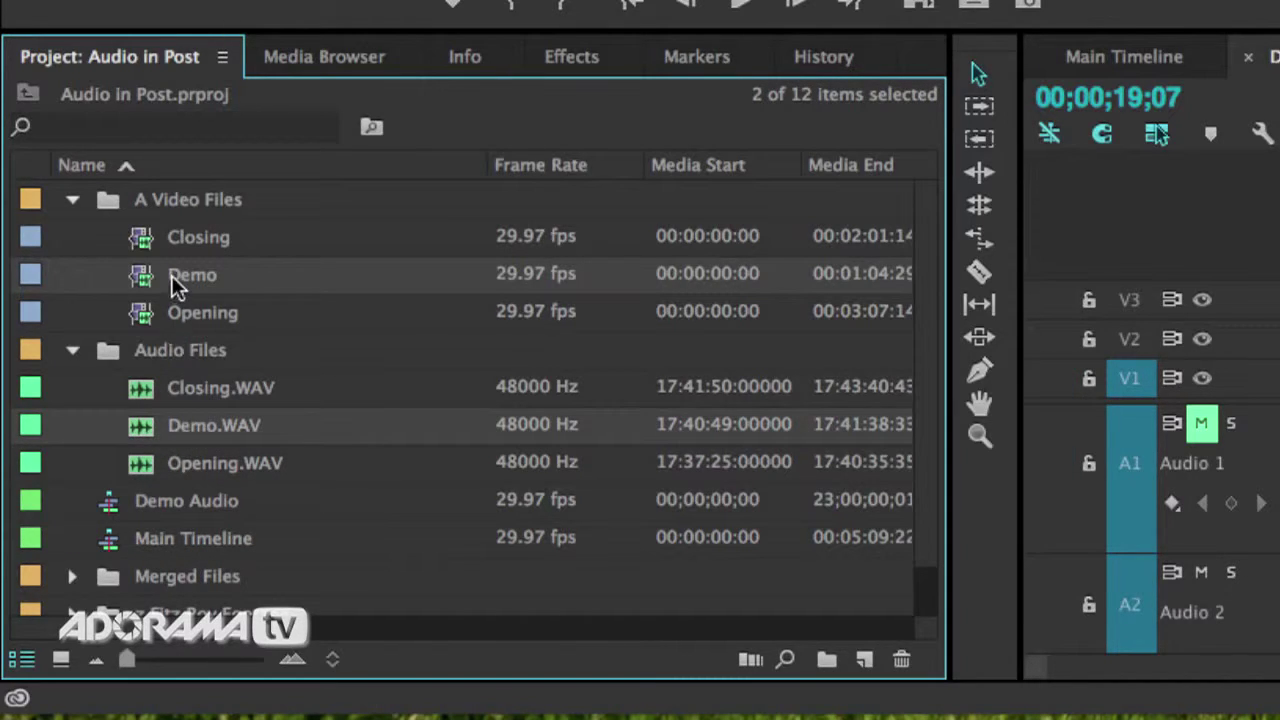
{"action": "right_click", "coordinate": [176, 425]}
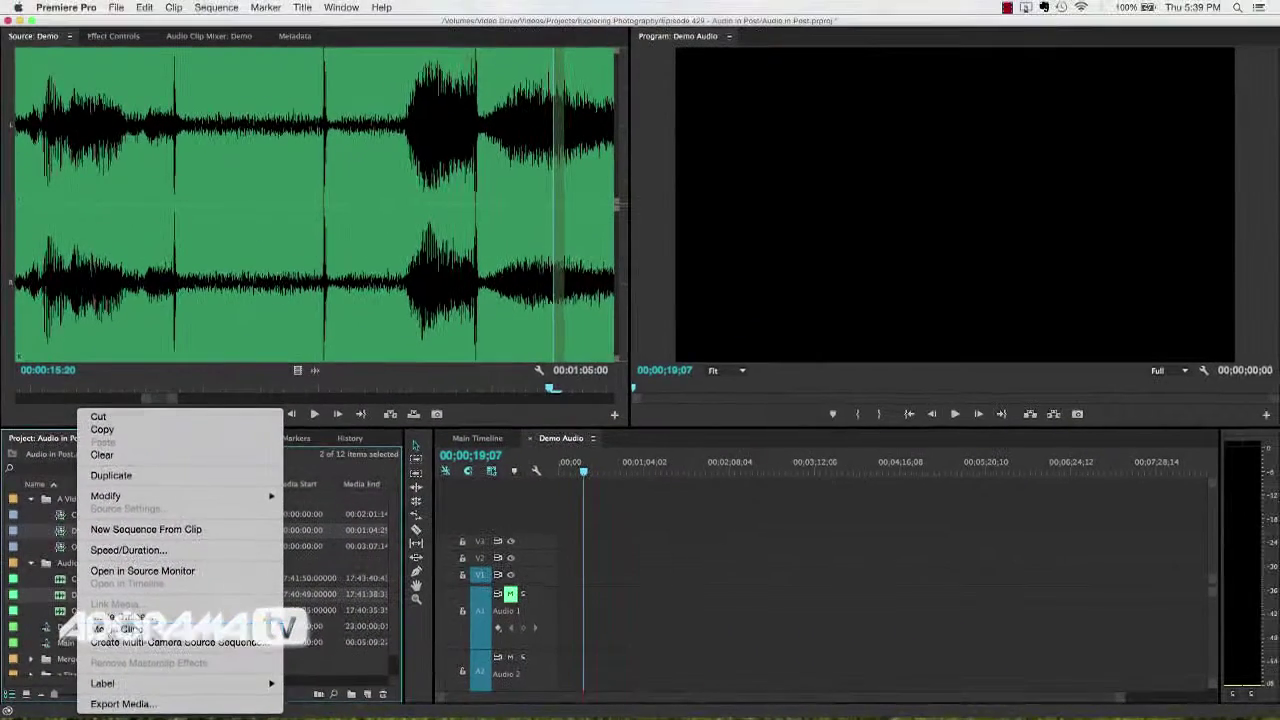
{"action": "left_click", "coordinate": [118, 629]}
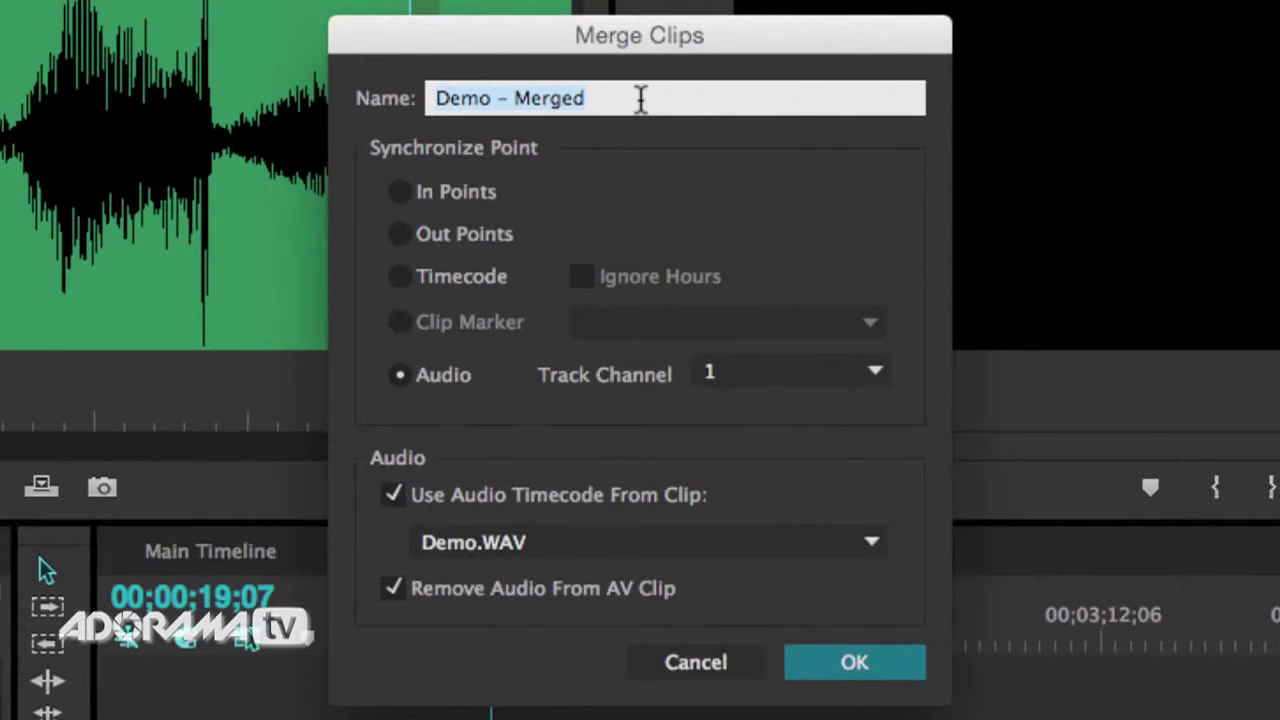
{"action": "type", "text": "Mark's Merged "}
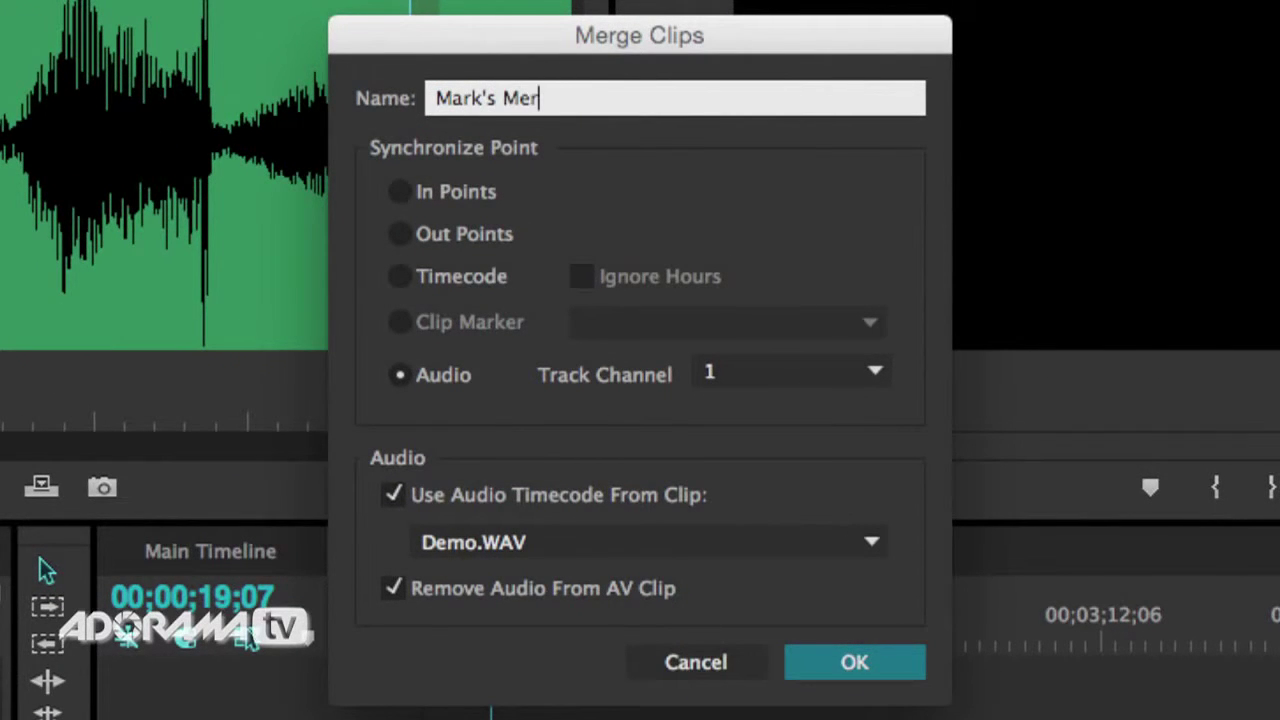
{"action": "type", "text": "CLip"}
{"action": "key", "text": "BackSpace"}
{"action": "key", "text": "BackSpace"}
{"action": "key", "text": "BackSpace"}
{"action": "type", "text": "lip"}
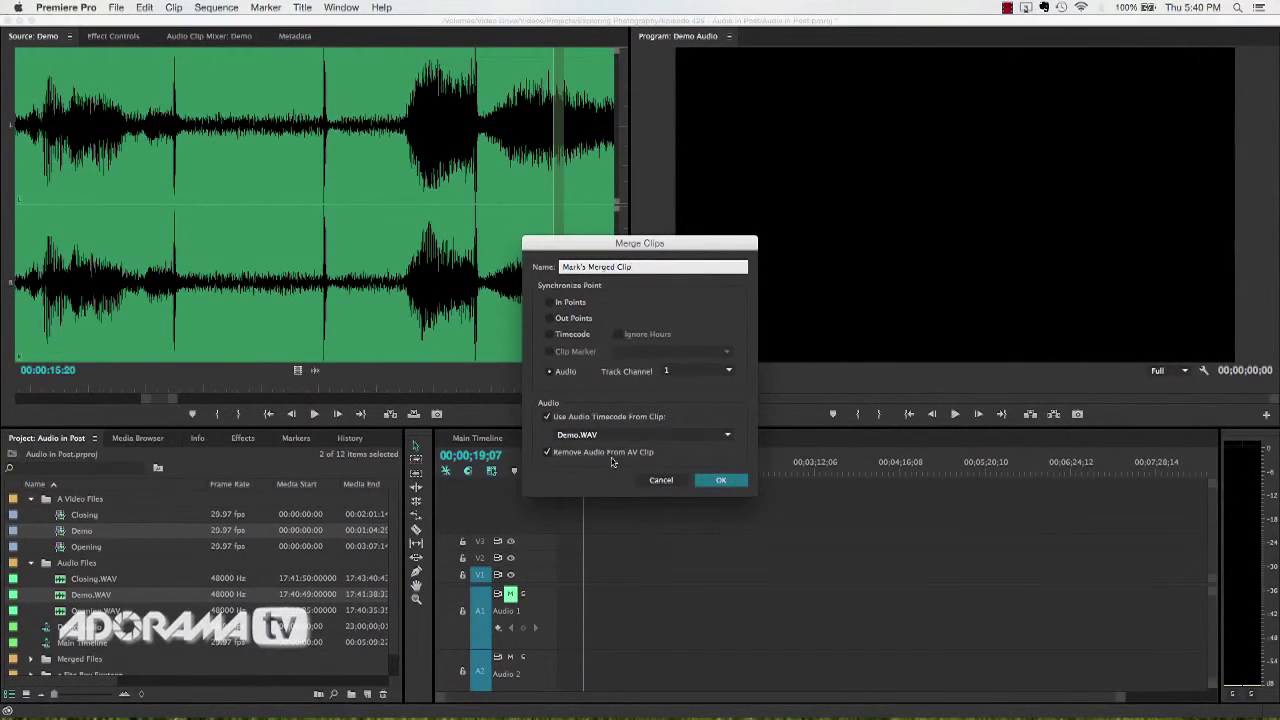
{"action": "left_click", "coordinate": [720, 481]}
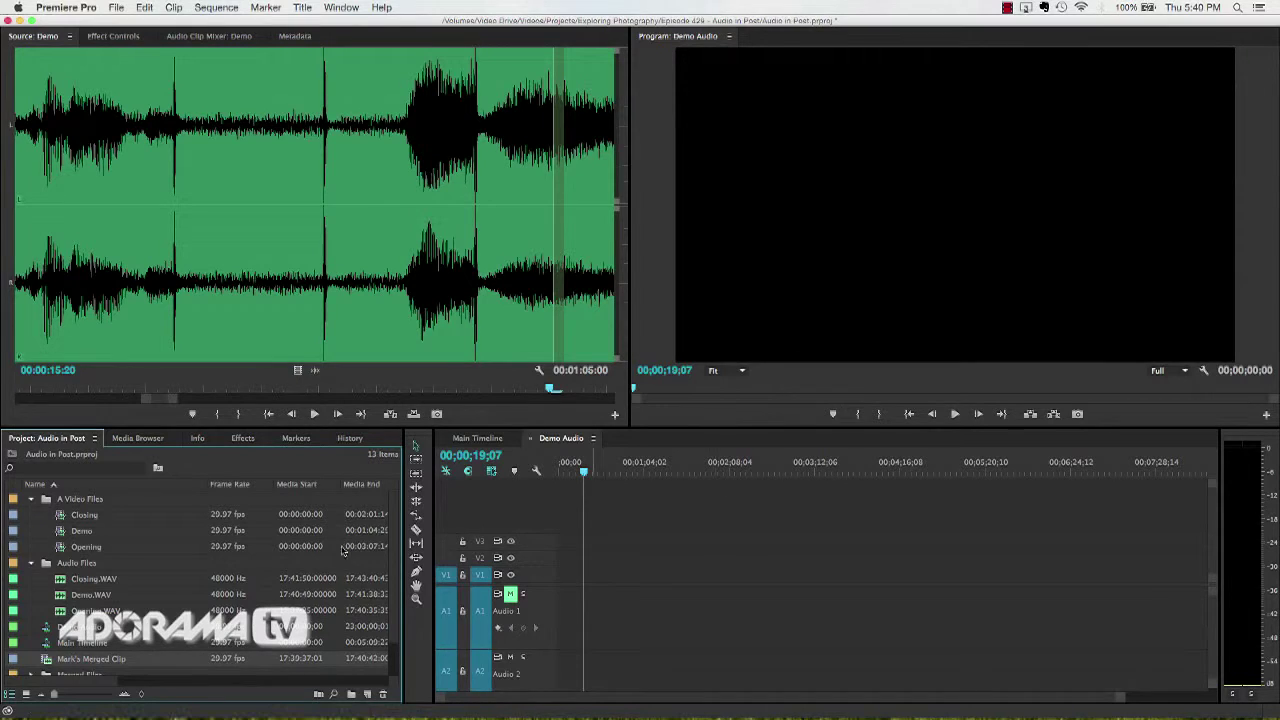
- Open the merged clip in the source view and play a few seconds from 17:39:49:13 to check the sync
{"action": "double_click", "coordinate": [48, 662]}
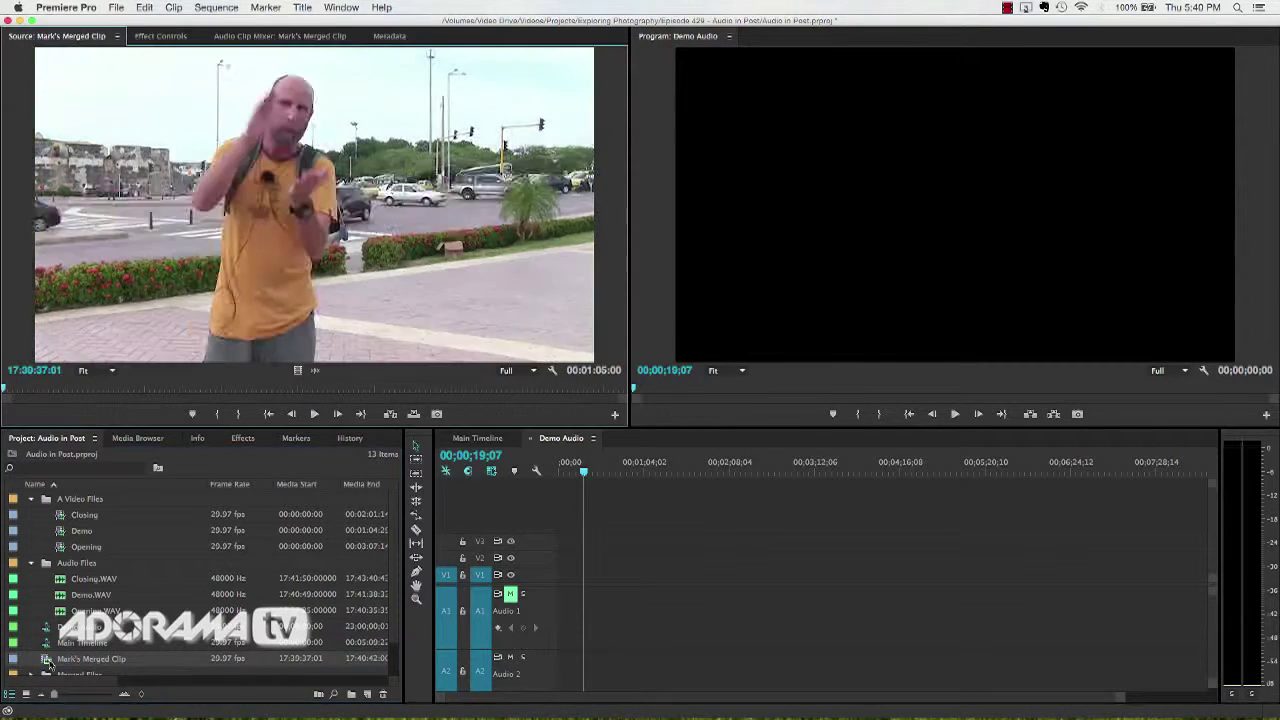
{"action": "left_click", "coordinate": [148, 390]}
{"action": "left_click_drag", "start_coordinate": [148, 392], "coordinate": [121, 397]}
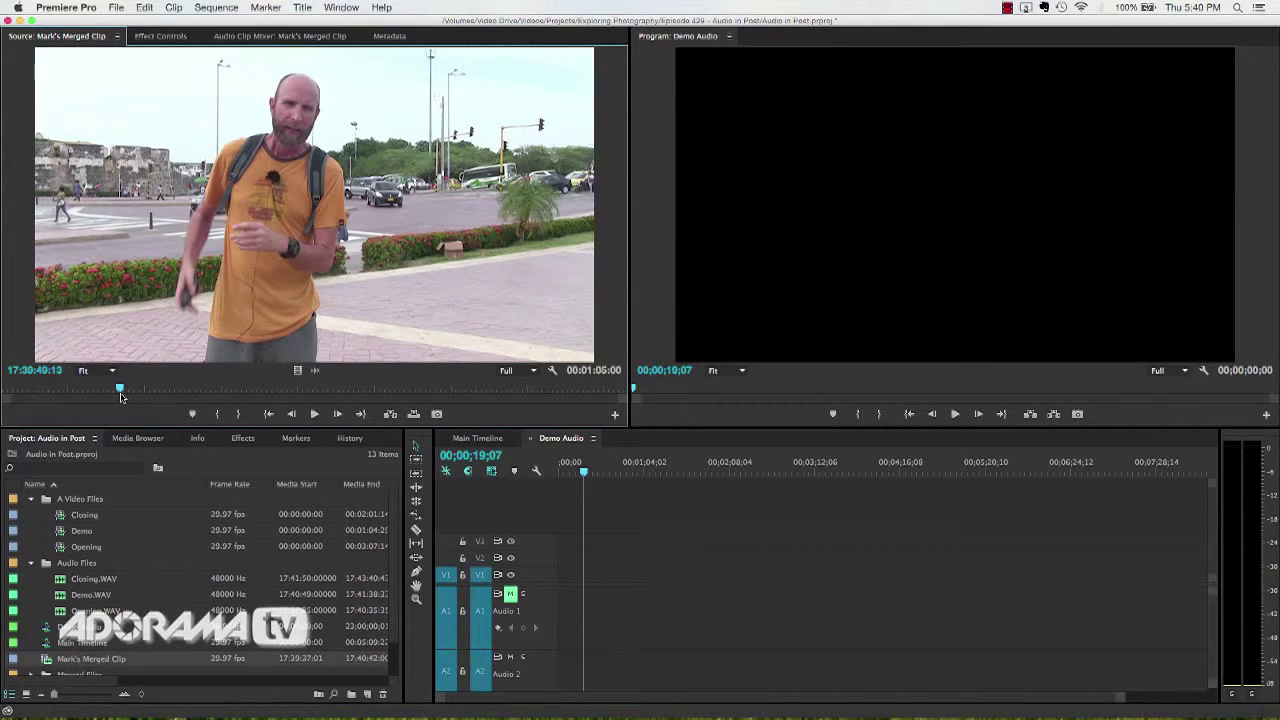
{"action": "key", "text": "space"}
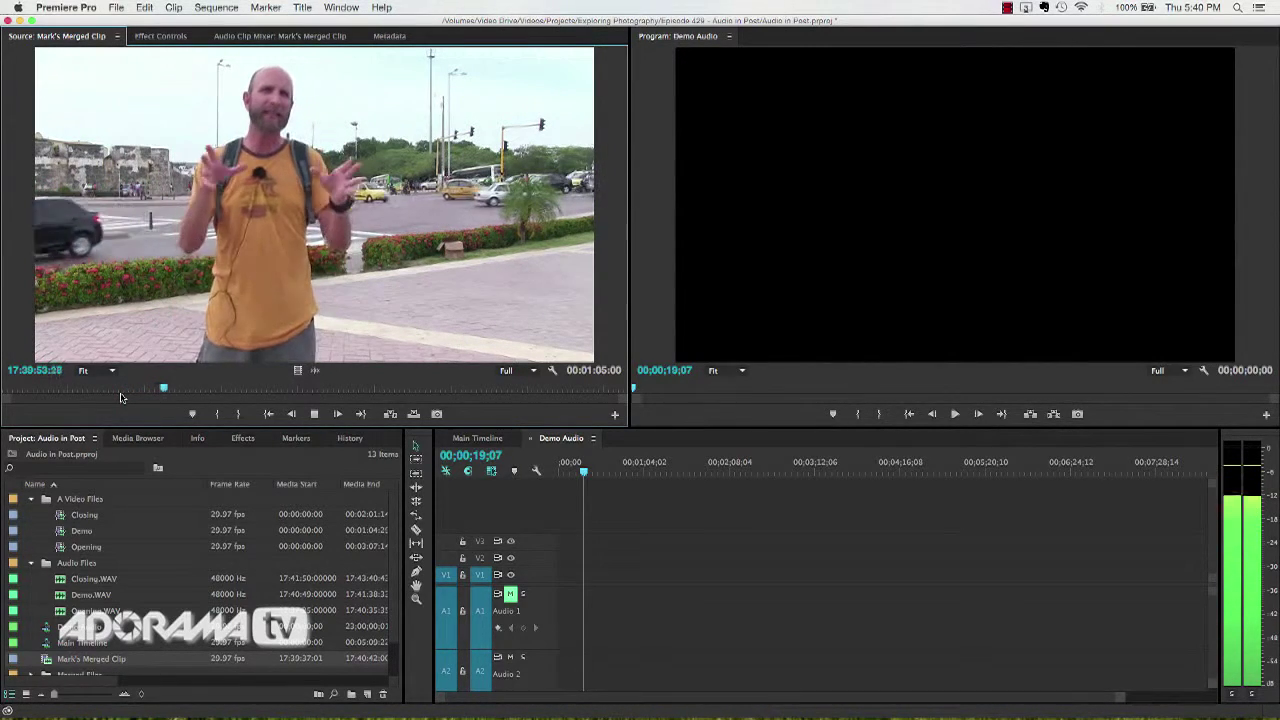
{"action": "key", "text": "space"}
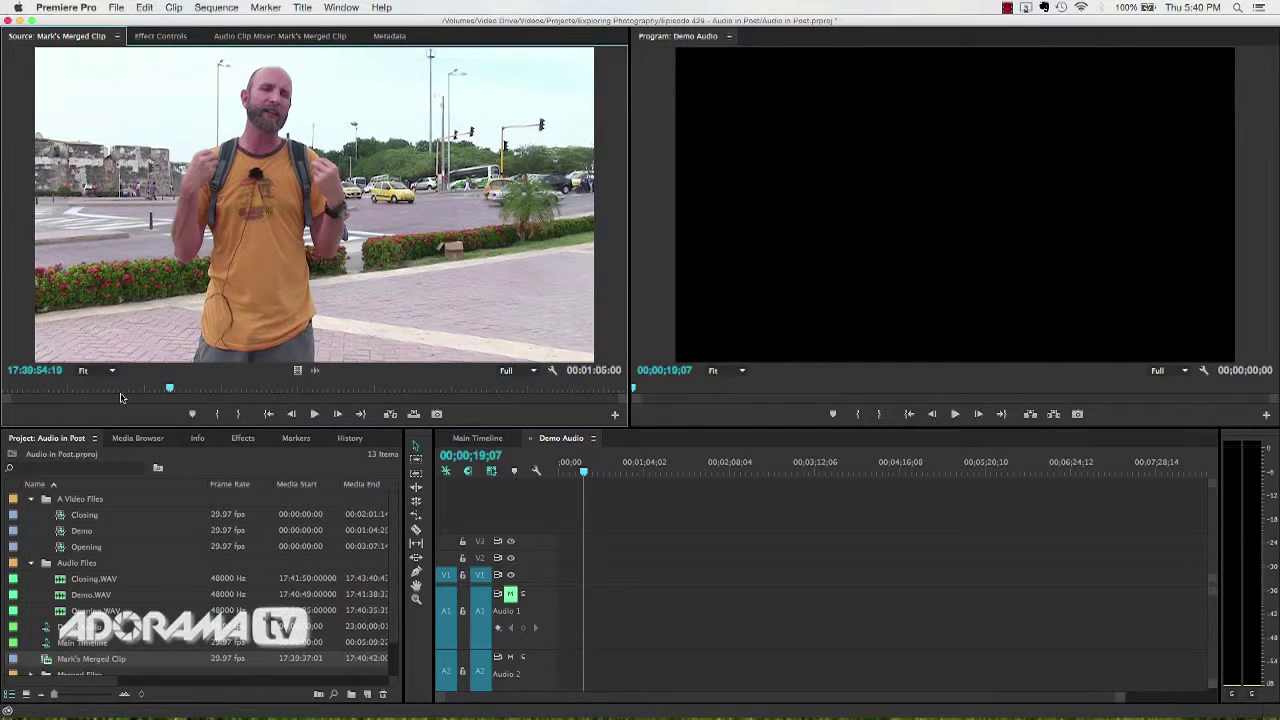
- Place the merged clip at the start of the Demo Audio sequence on V1, A1 and A2, and play it from the beginning
{"action": "left_click_drag", "start_coordinate": [585, 439], "coordinate": [570, 590]}
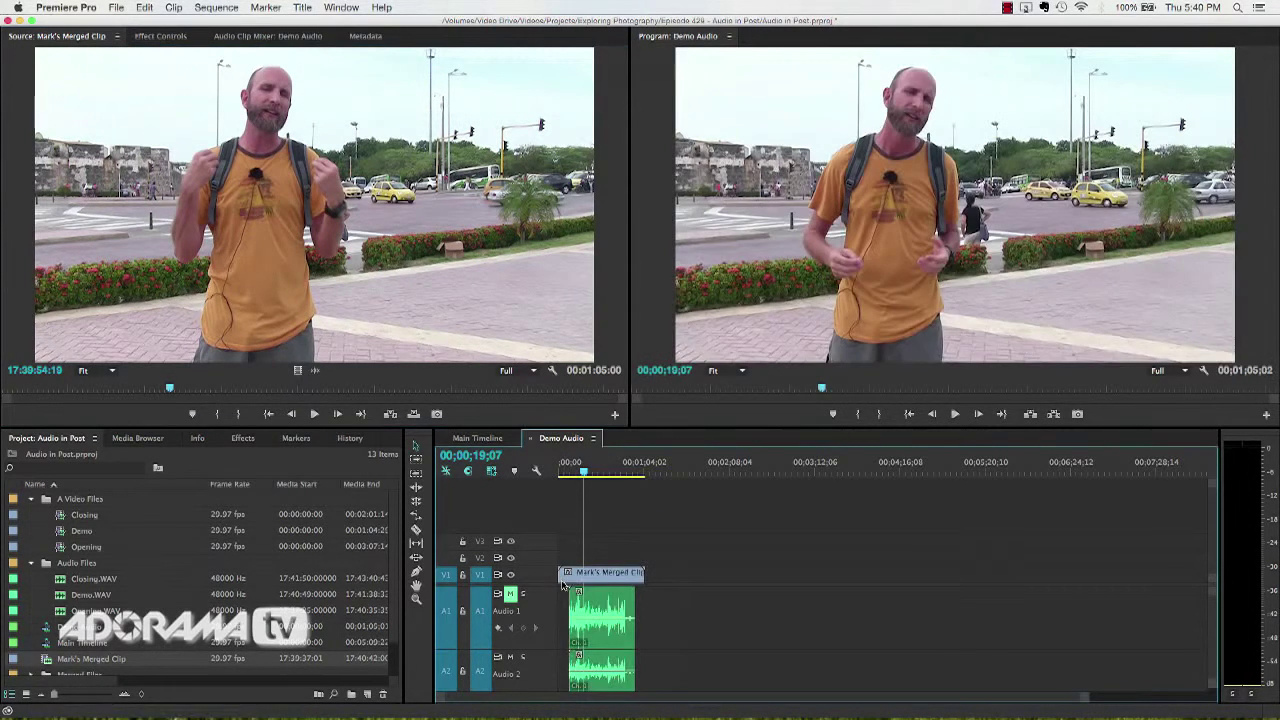
{"action": "key", "text": "="}
{"action": "key", "text": "="}
{"action": "key", "text": "Home"}
{"action": "key", "text": "space"}
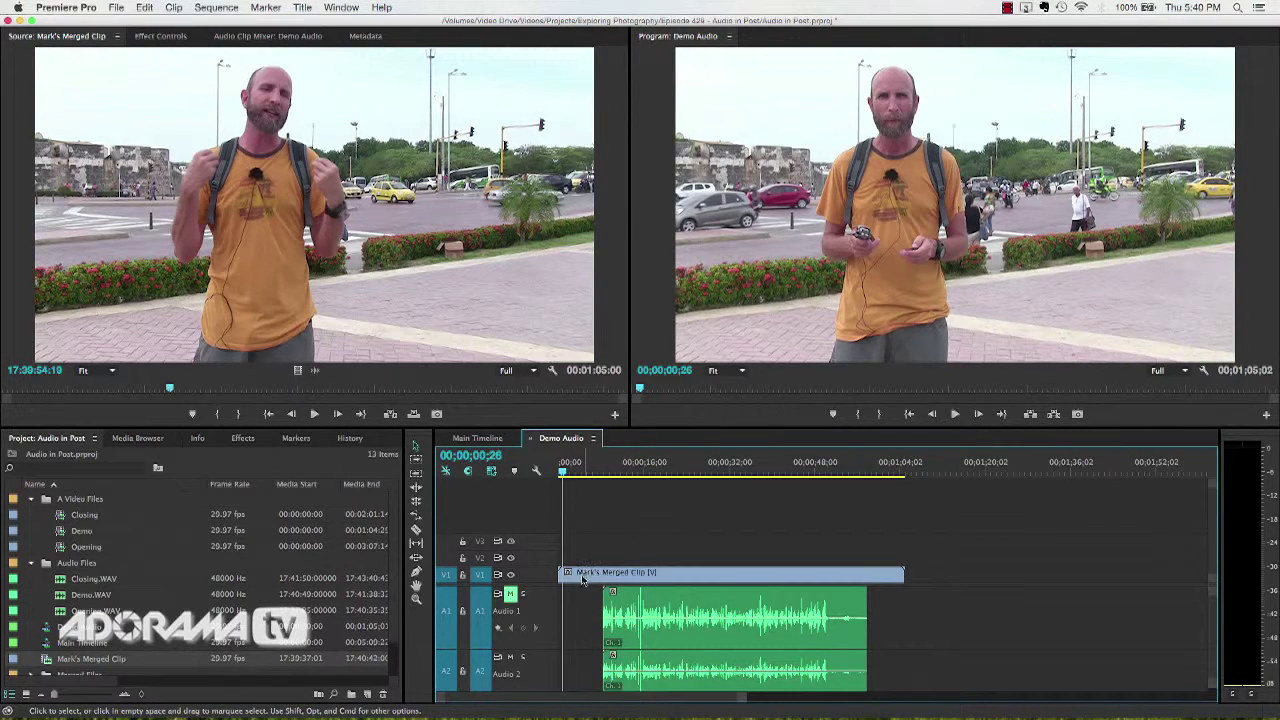
- Play the merged clip up to 00;00;09;22, split it across all tracks there, and delete the part before the cut
{"action": "key", "text": "space"}
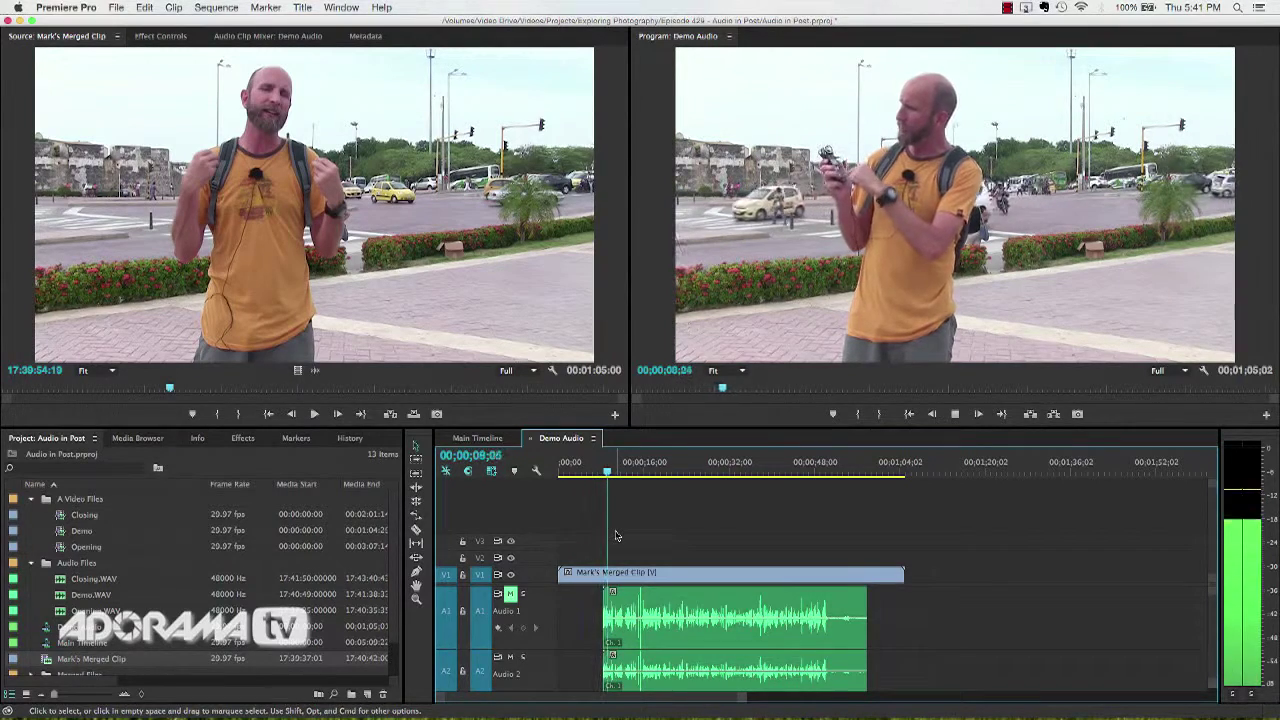
{"action": "key", "text": "space"}
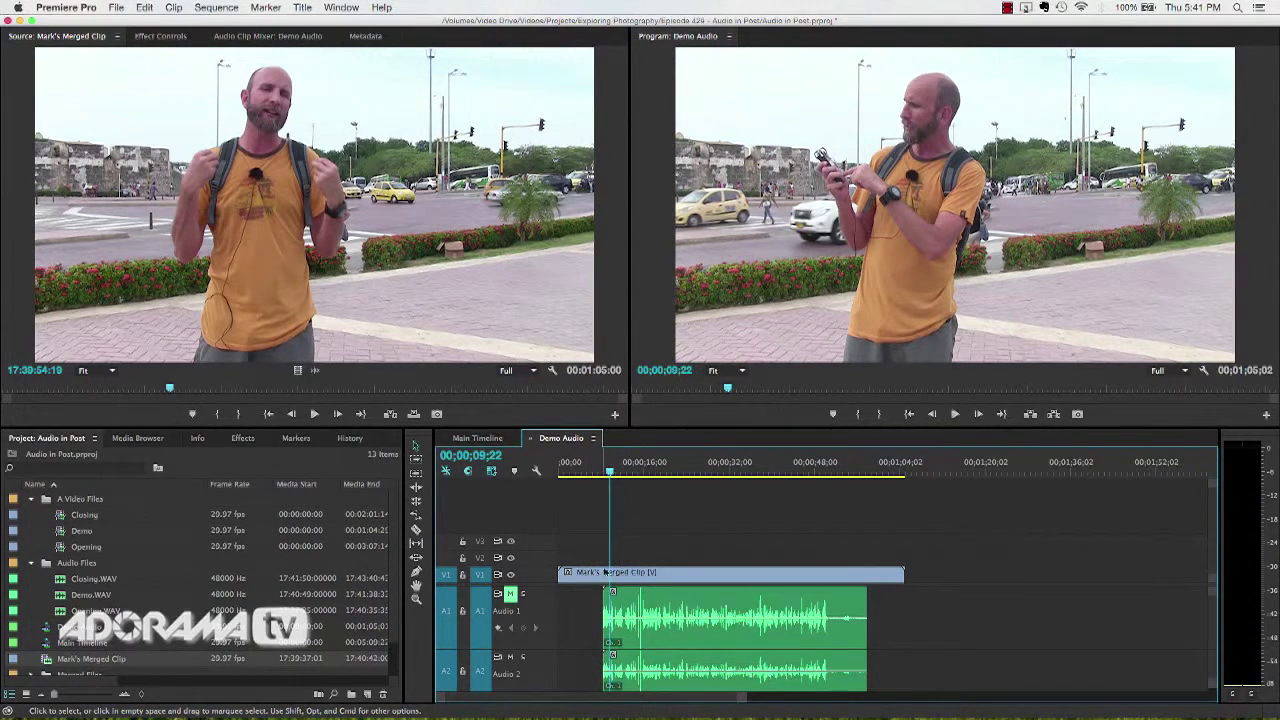
{"action": "key", "text": "c"}
{"action": "left_click", "coordinate": [618, 572], "text": "shift"}
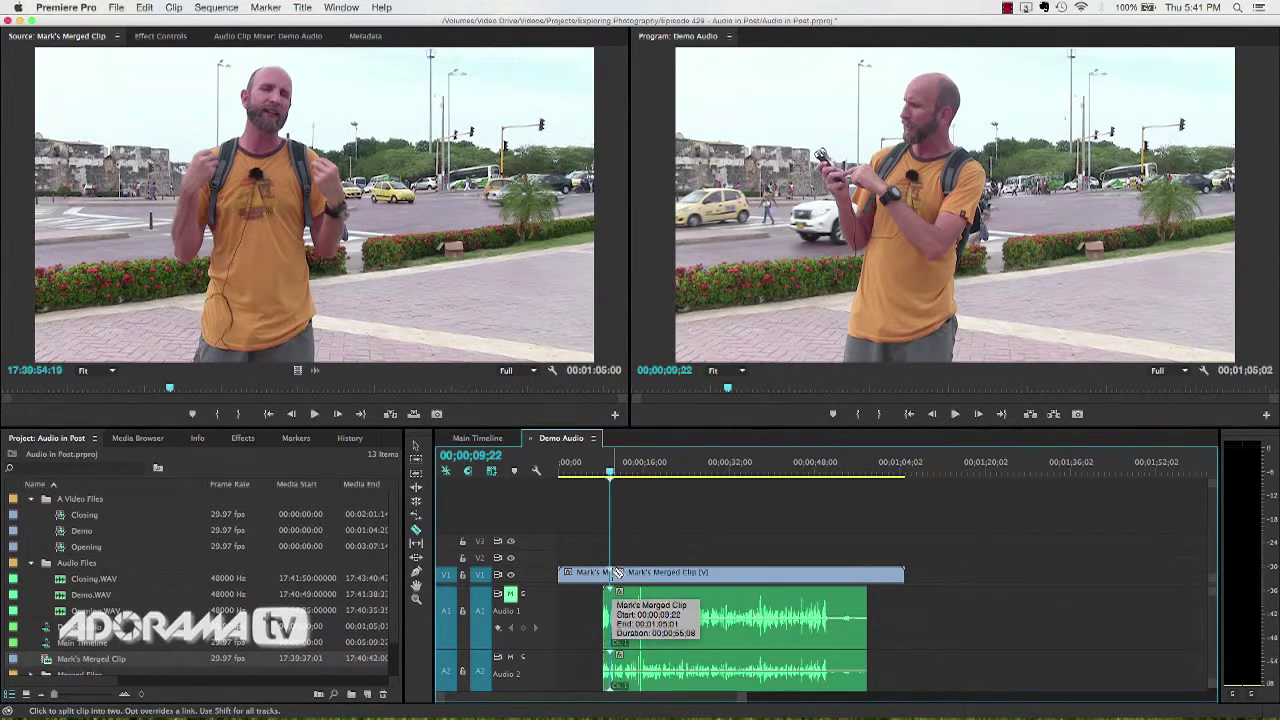
{"action": "key", "text": "v"}
{"action": "left_click_drag", "start_coordinate": [588, 552], "coordinate": [607, 652]}
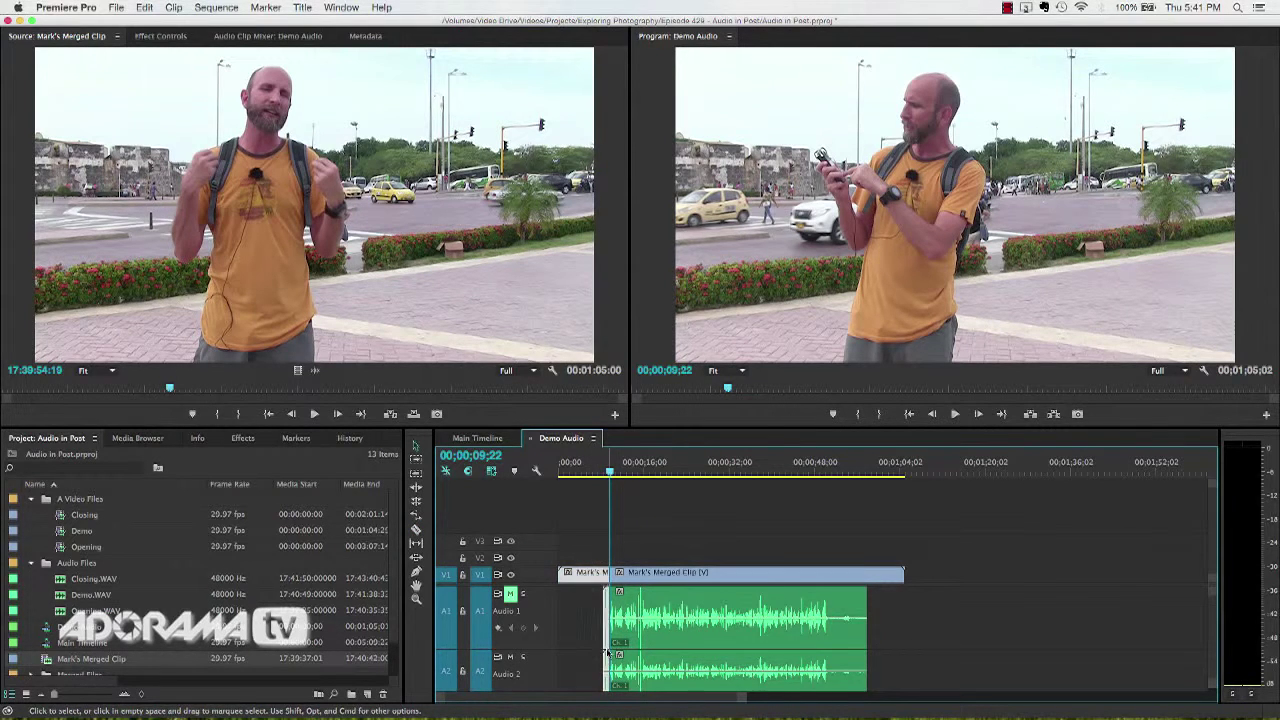
{"action": "key", "text": "Delete"}
- Split the merged clip across all tracks near the end of the WAV audio and delete the leftover piece after the cut
{"action": "key", "text": "c"}
{"action": "left_click", "coordinate": [868, 580], "text": "shift"}
{"action": "key", "text": "v"}
{"action": "left_click", "coordinate": [898, 578]}
{"action": "key", "text": "Delete"}
- Delete the remaining merged clip segment, clearing video and audio from the Demo Audio sequence
{"action": "left_click_drag", "start_coordinate": [714, 543], "coordinate": [797, 625]}
{"action": "key", "text": "Delete"}
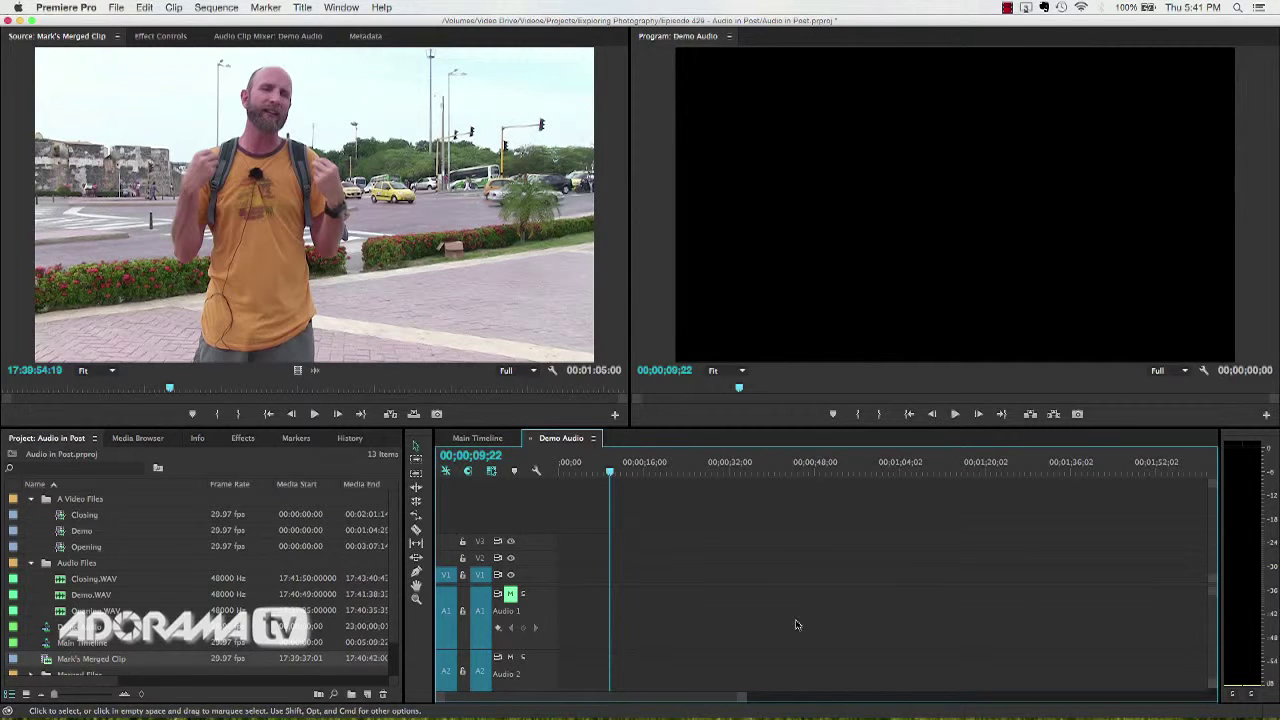
- Open the Demo video in the source view, check it as Composite Video, and return the display to Audio Waveform
{"action": "double_click", "coordinate": [58, 535]}
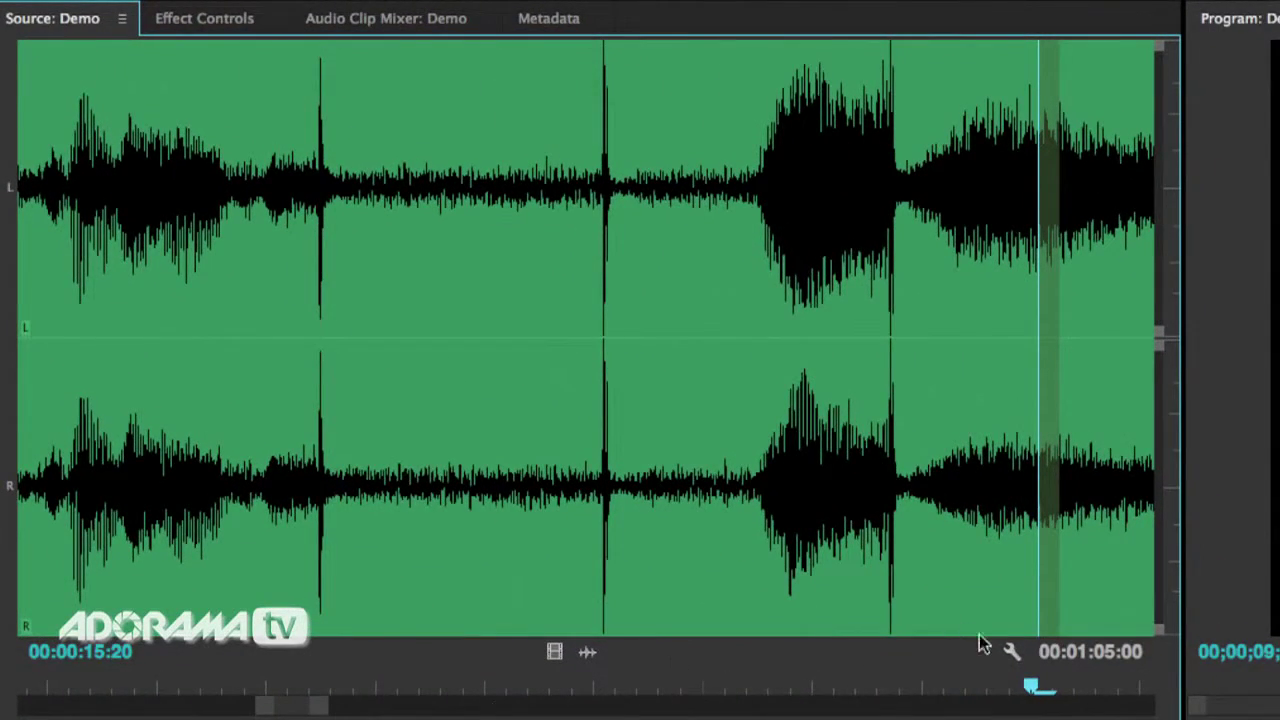
{"action": "left_click", "coordinate": [1012, 652]}
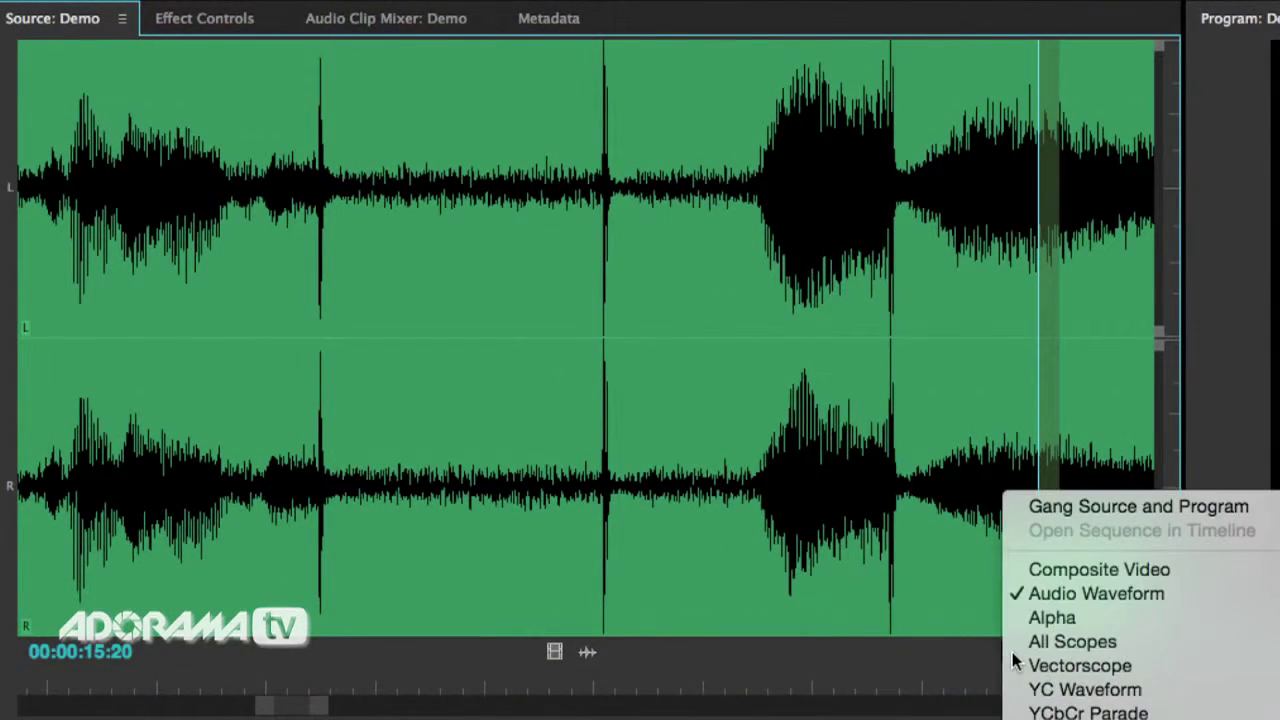
{"action": "left_click", "coordinate": [1103, 569]}
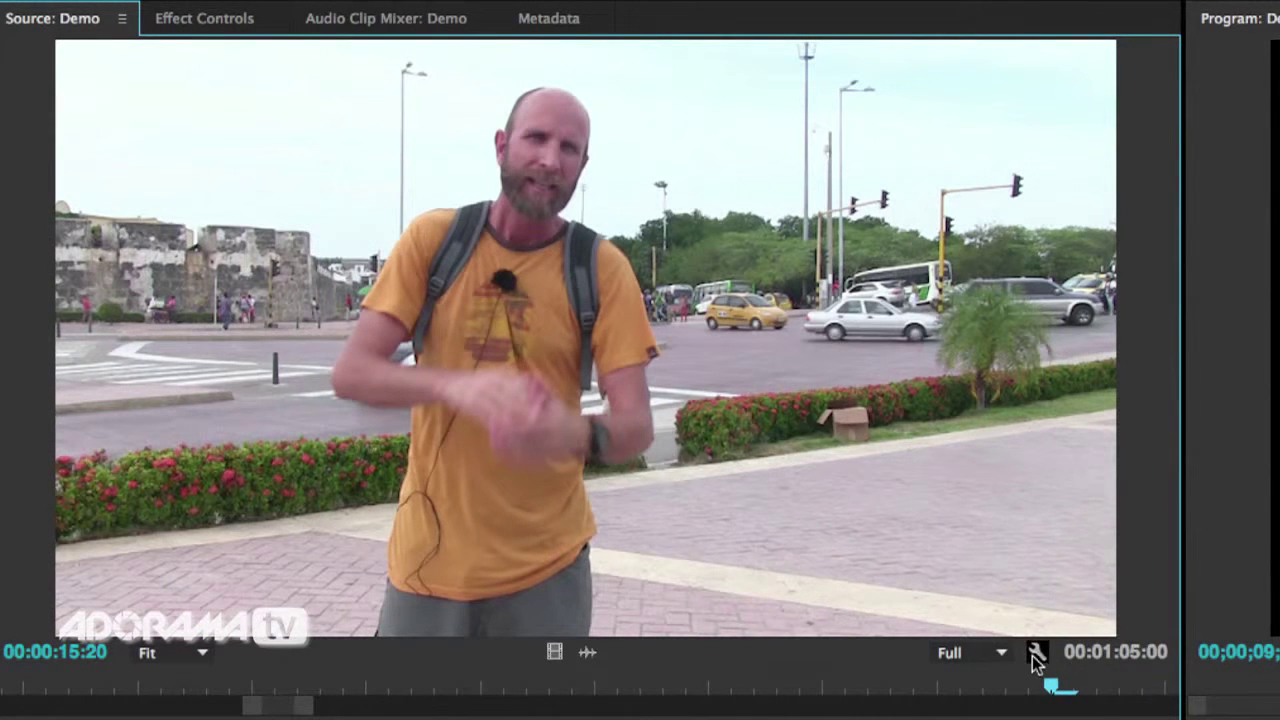
{"action": "left_click", "coordinate": [1035, 654]}
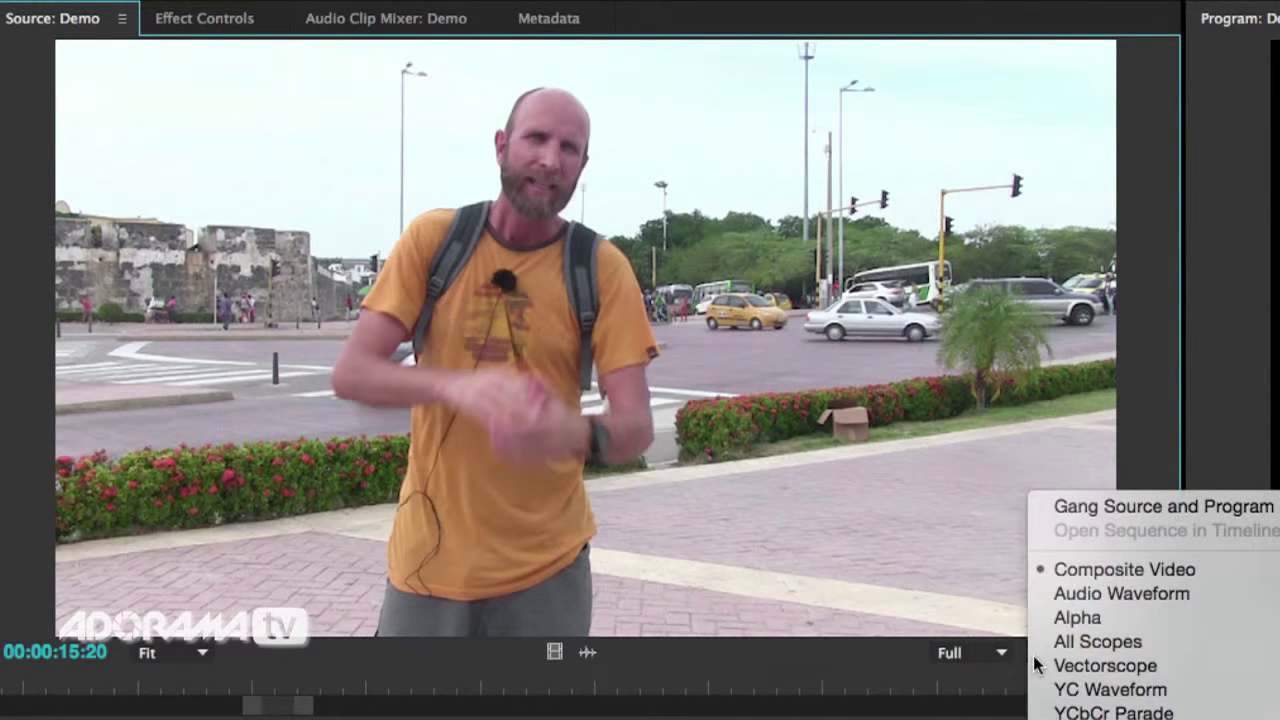
{"action": "left_click", "coordinate": [1112, 596]}
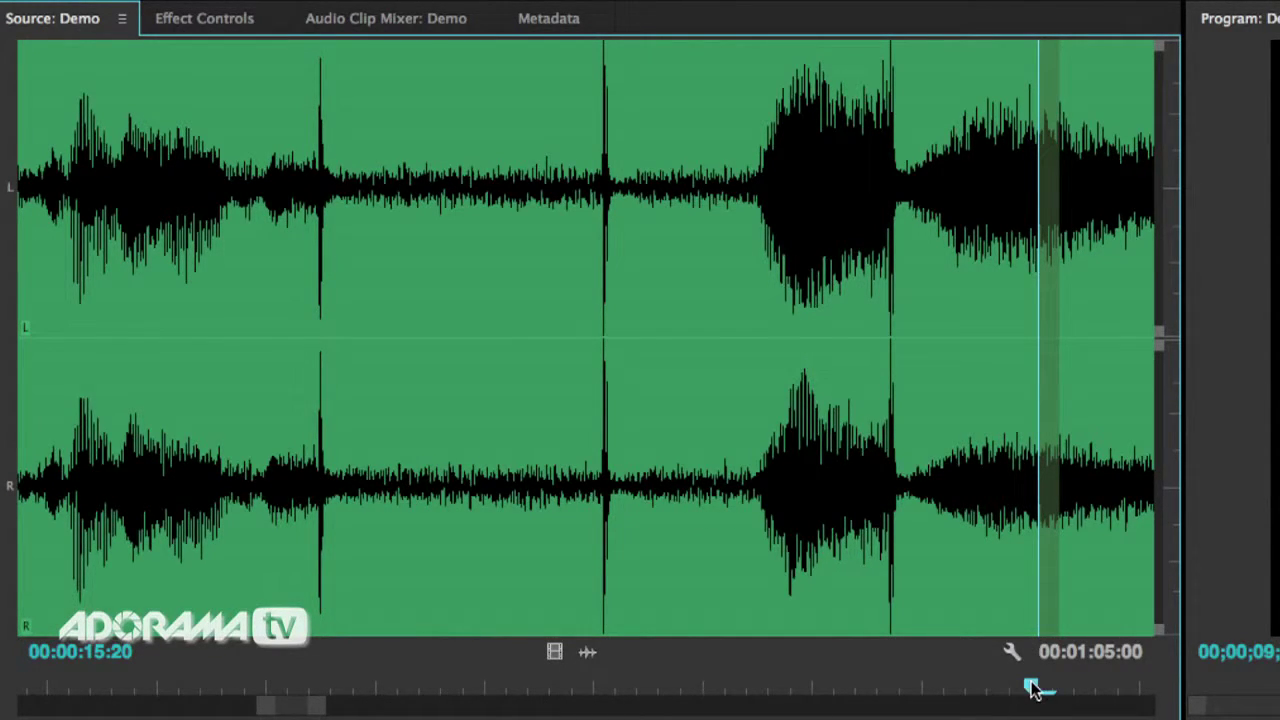
- Place the source playhead at 00:00:14:17, just before the first clap spike of the Demo video, and add a marker
{"action": "left_click_drag", "start_coordinate": [1033, 688], "coordinate": [314, 712]}
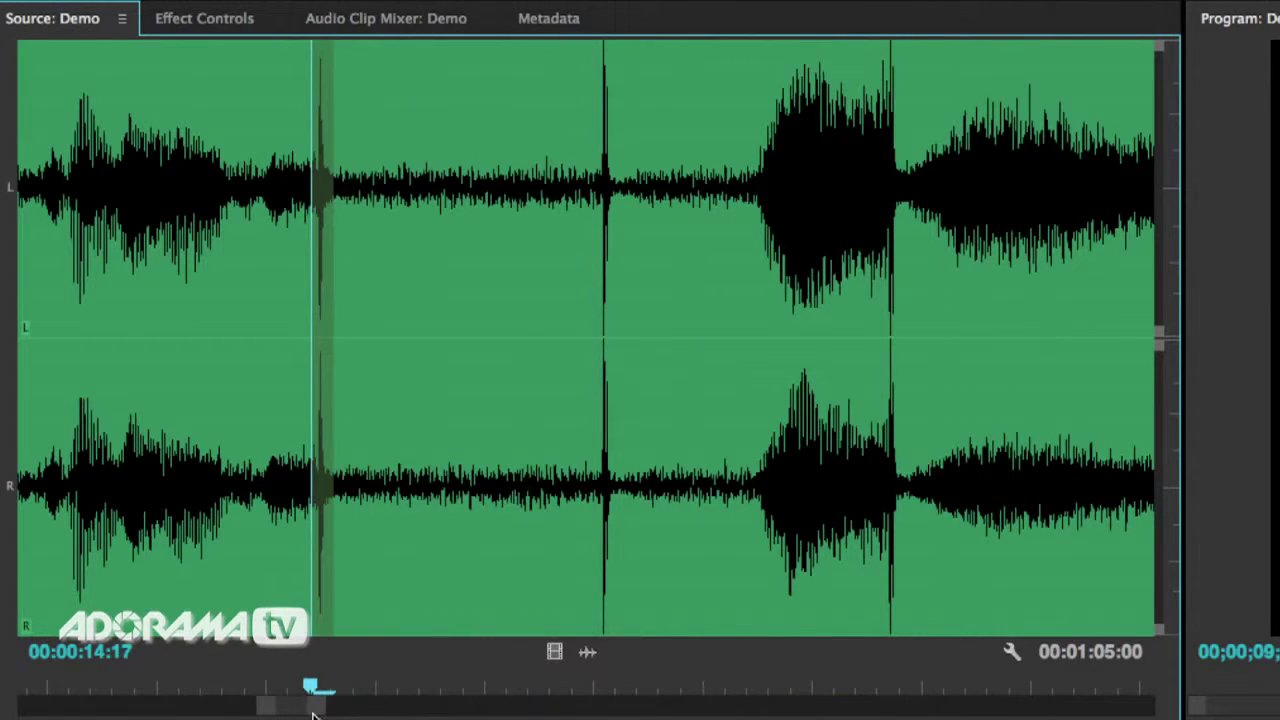
{"action": "key", "text": "Left"}
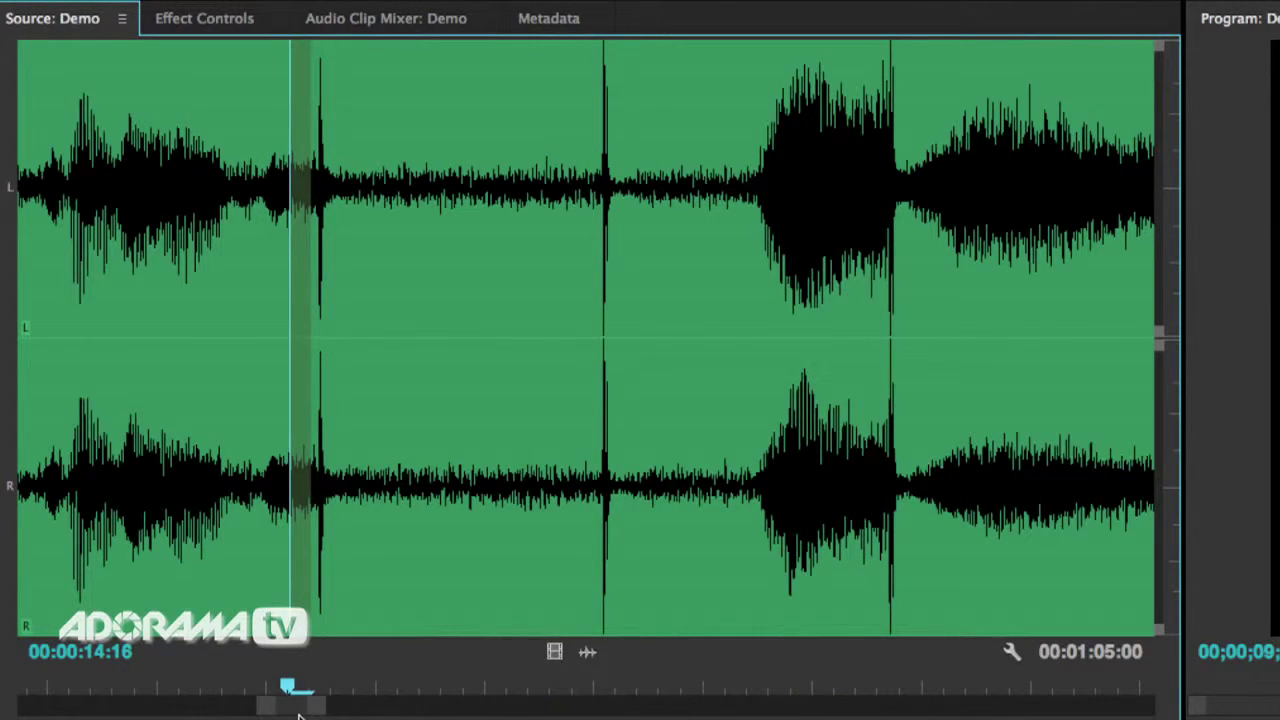
{"action": "key", "text": "Right"}
{"action": "key", "text": "Left"}
{"action": "key", "text": "Right"}
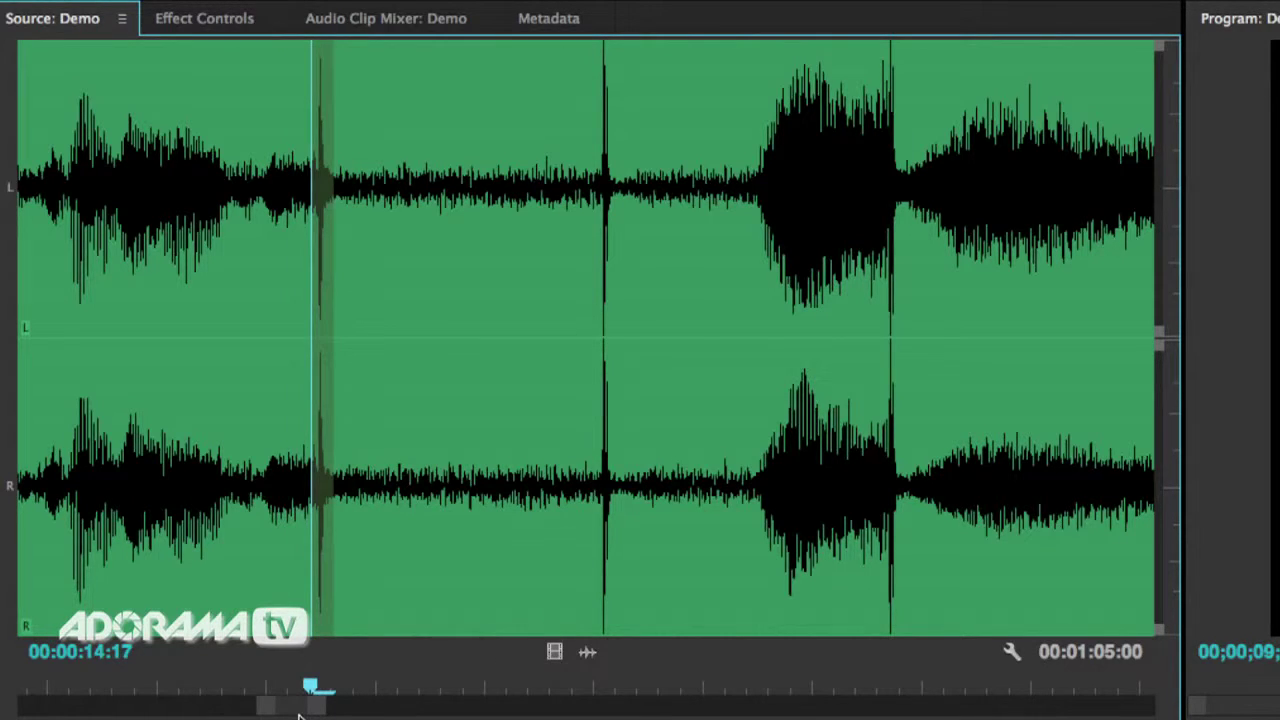
{"action": "key", "text": "m"}
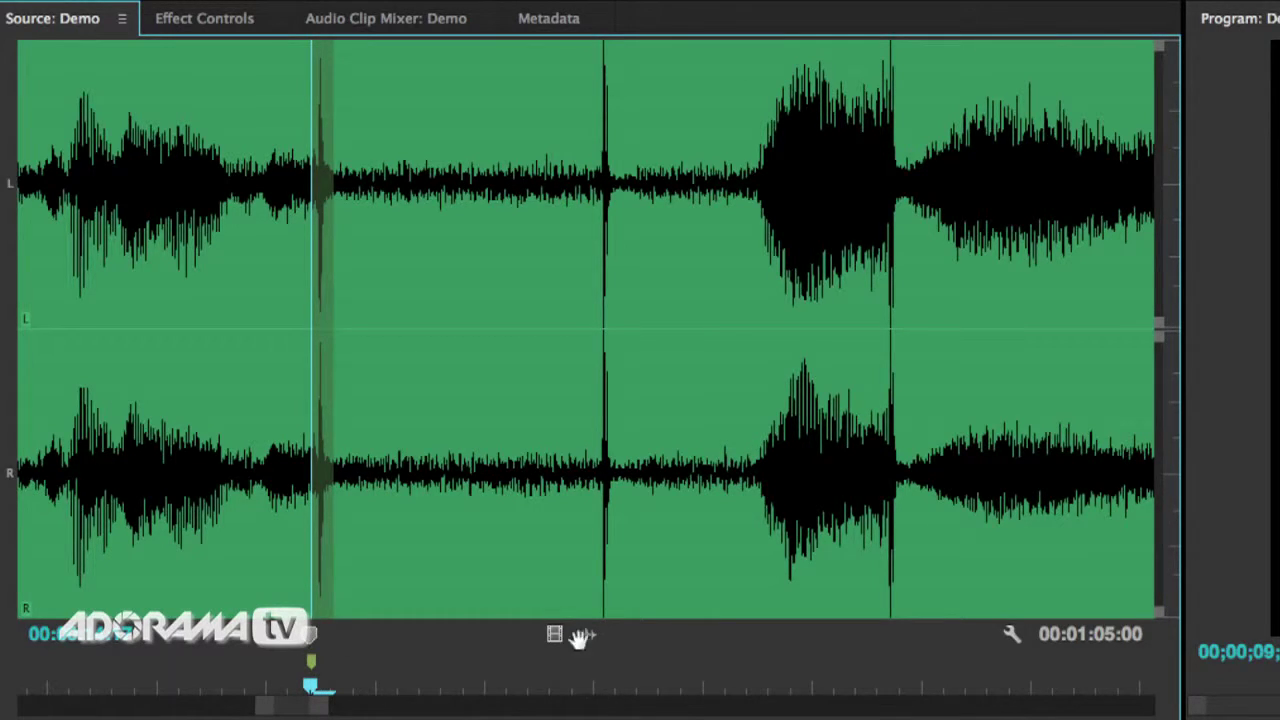
- Add markers just before the second and third clap spikes in the Demo video, the last one at 00:00:15:13
{"action": "left_click", "coordinate": [531, 689]}
{"action": "key", "text": "space"}
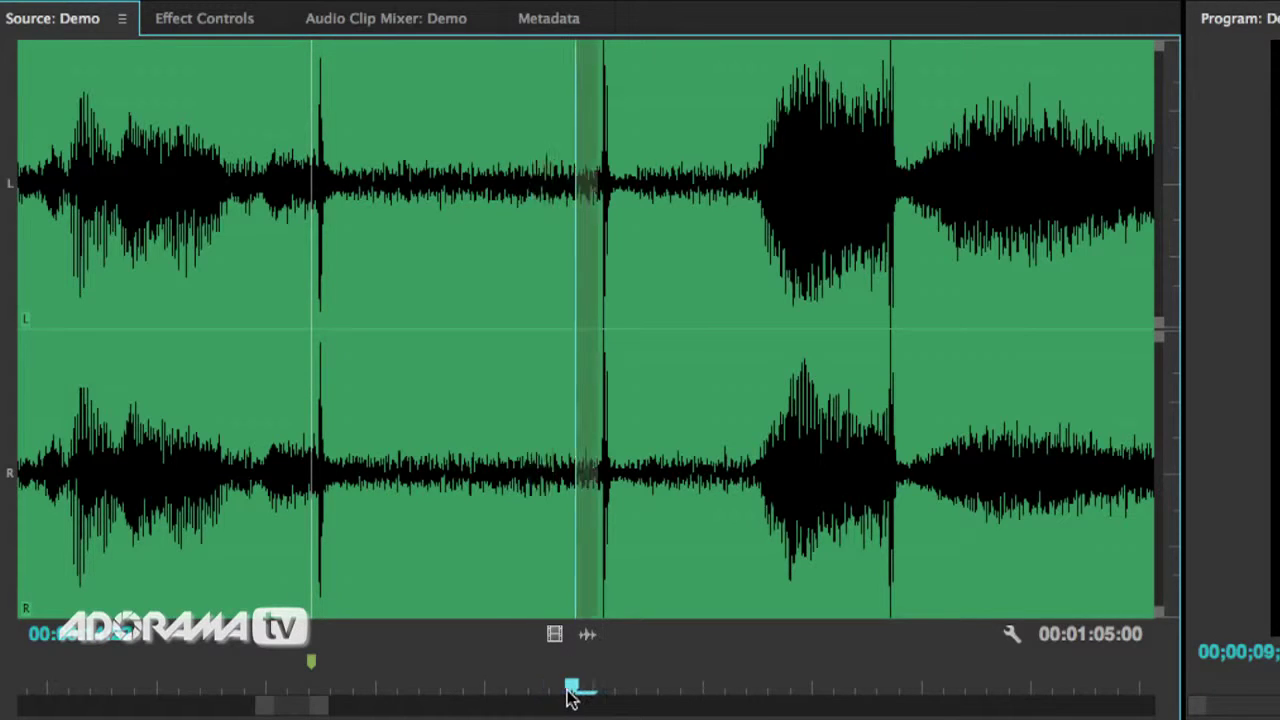
{"action": "key", "text": "m"}
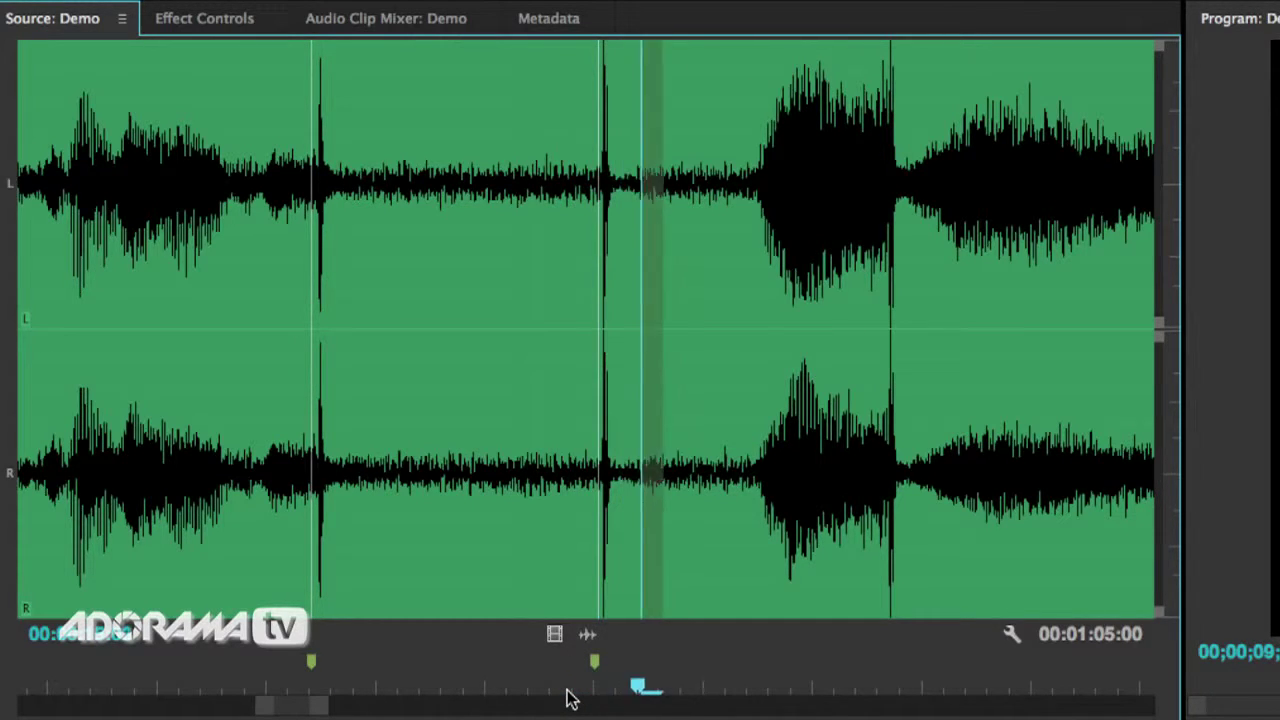
{"action": "key", "text": "m"}
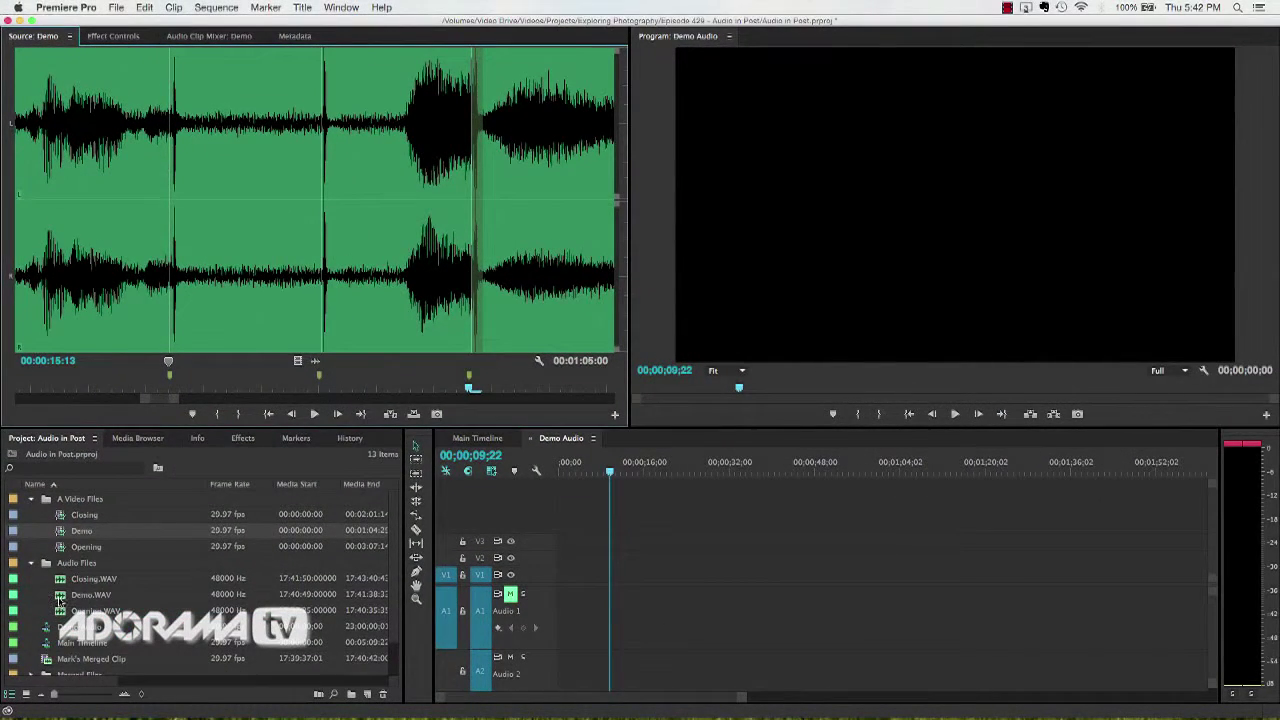
- Open Demo.WAV in the source view and add a marker just before each of its three clap spikes
{"action": "double_click", "coordinate": [60, 597]}
{"action": "key", "text": "space"}
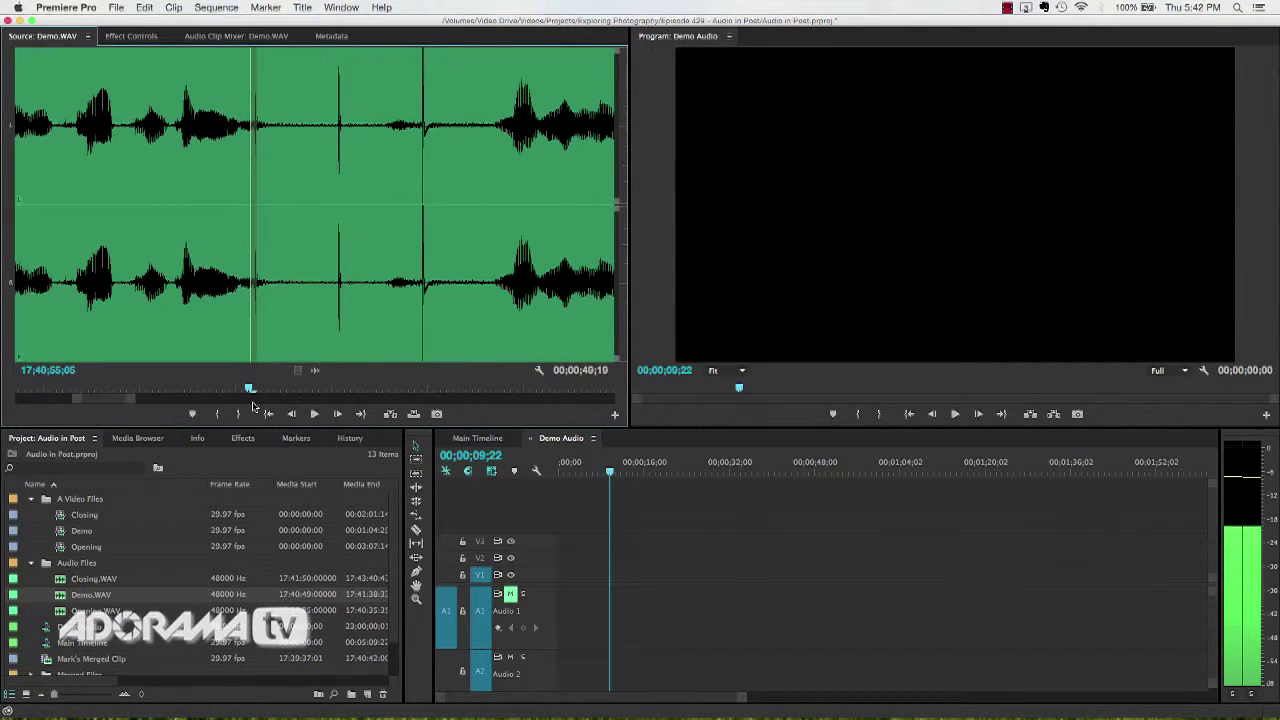
{"action": "key", "text": "m"}
{"action": "key", "text": "m"}
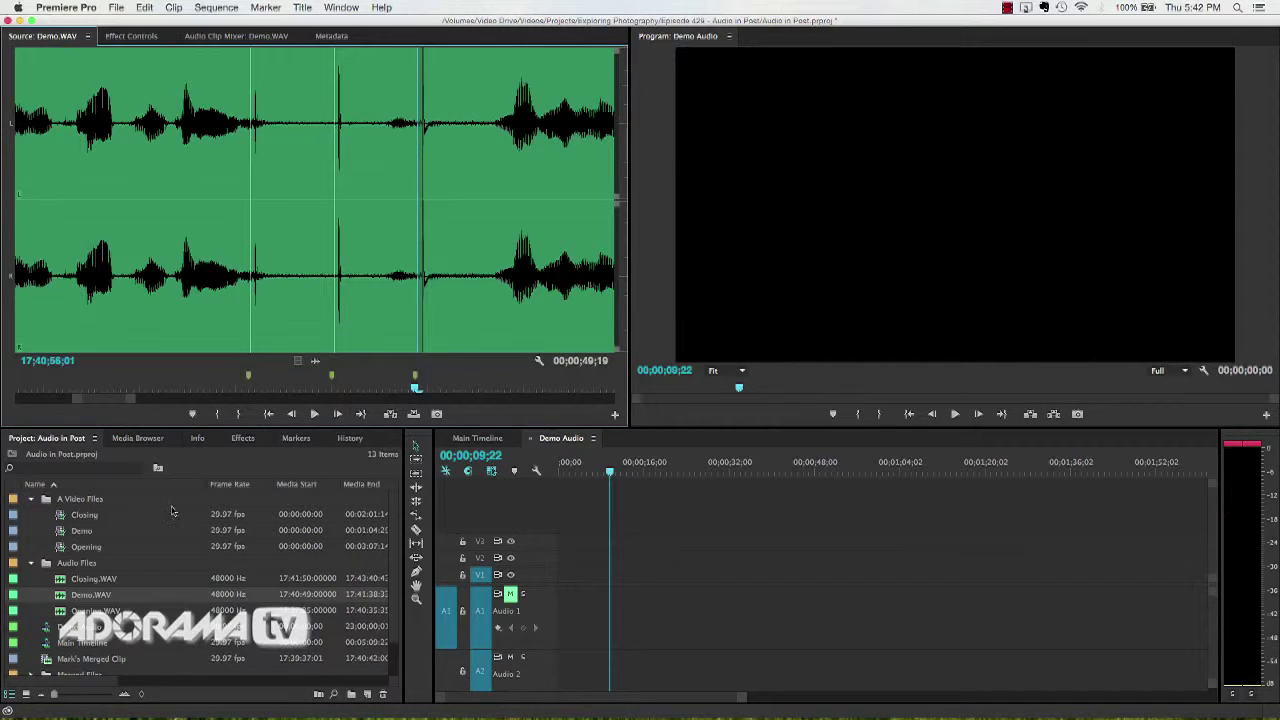
- Reopen the Demo video, display it as Composite Video, and place it at the start of the Demo Audio sequence on V1 and A1
{"action": "mouse_move", "coordinate": [61, 535]}
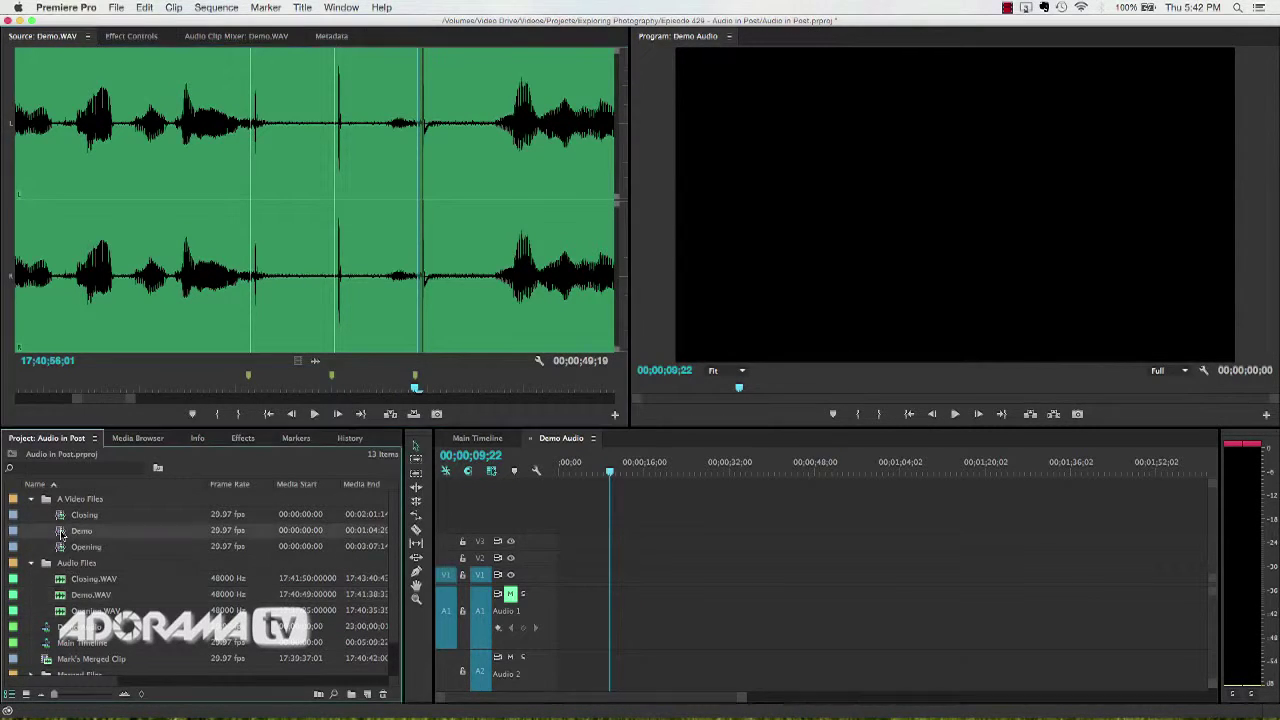
{"action": "double_click", "coordinate": [61, 531]}
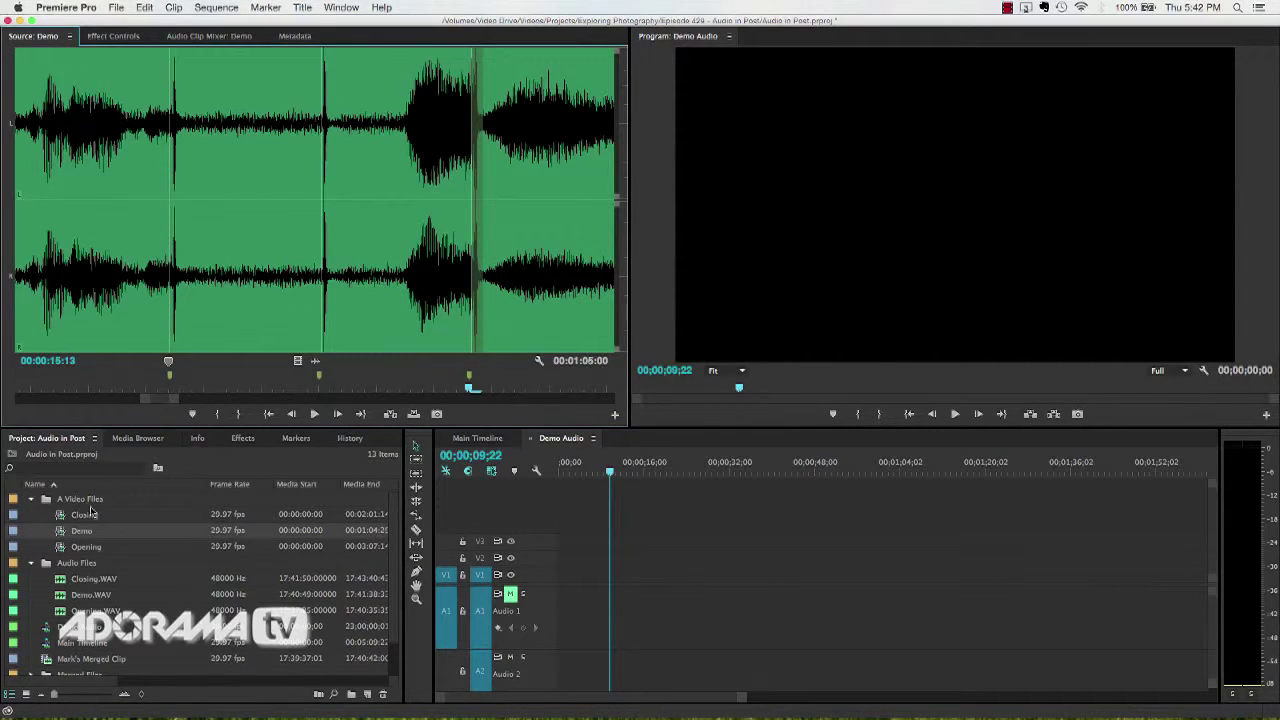
{"action": "left_click", "coordinate": [539, 361]}
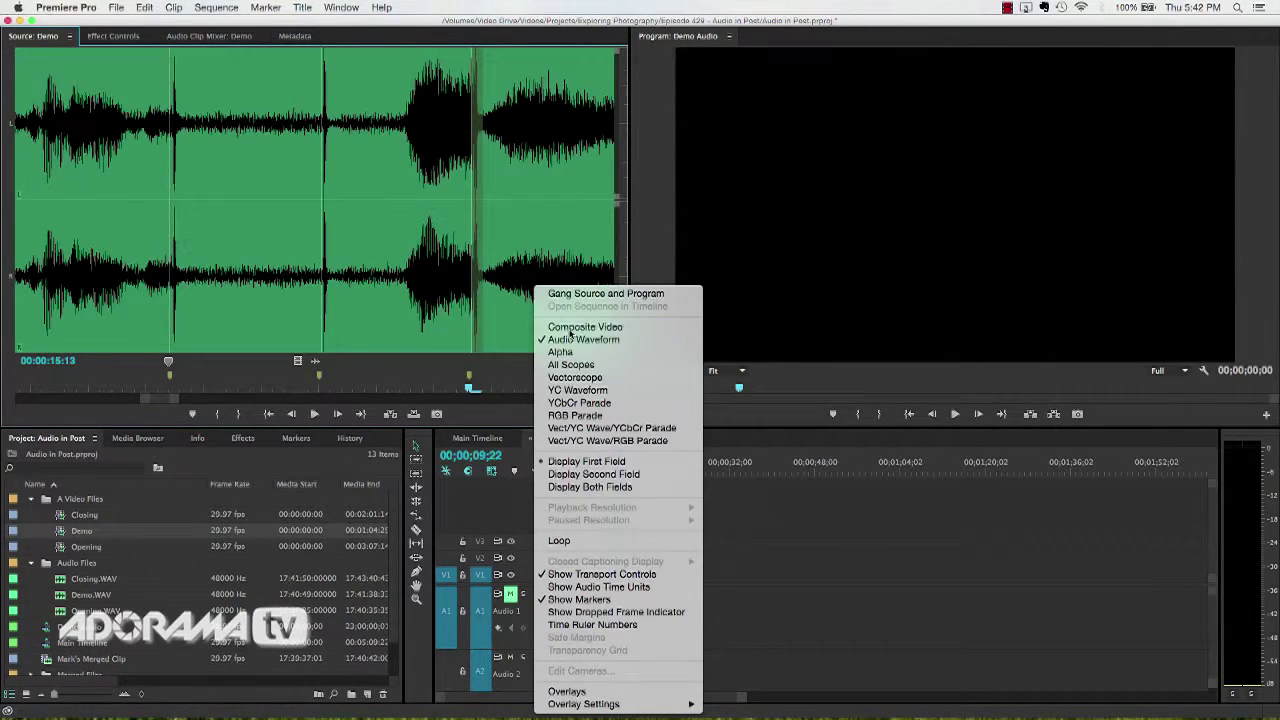
{"action": "left_click", "coordinate": [567, 326]}
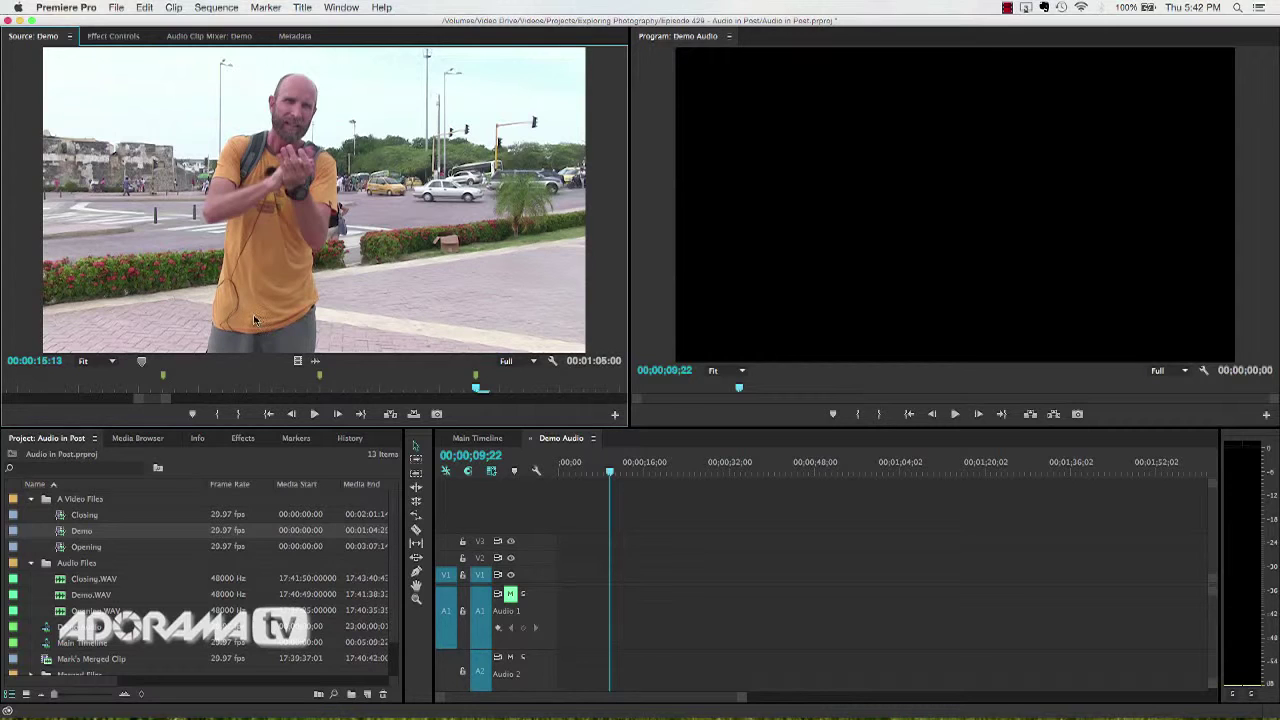
{"action": "left_click_drag", "start_coordinate": [307, 304], "coordinate": [565, 574]}
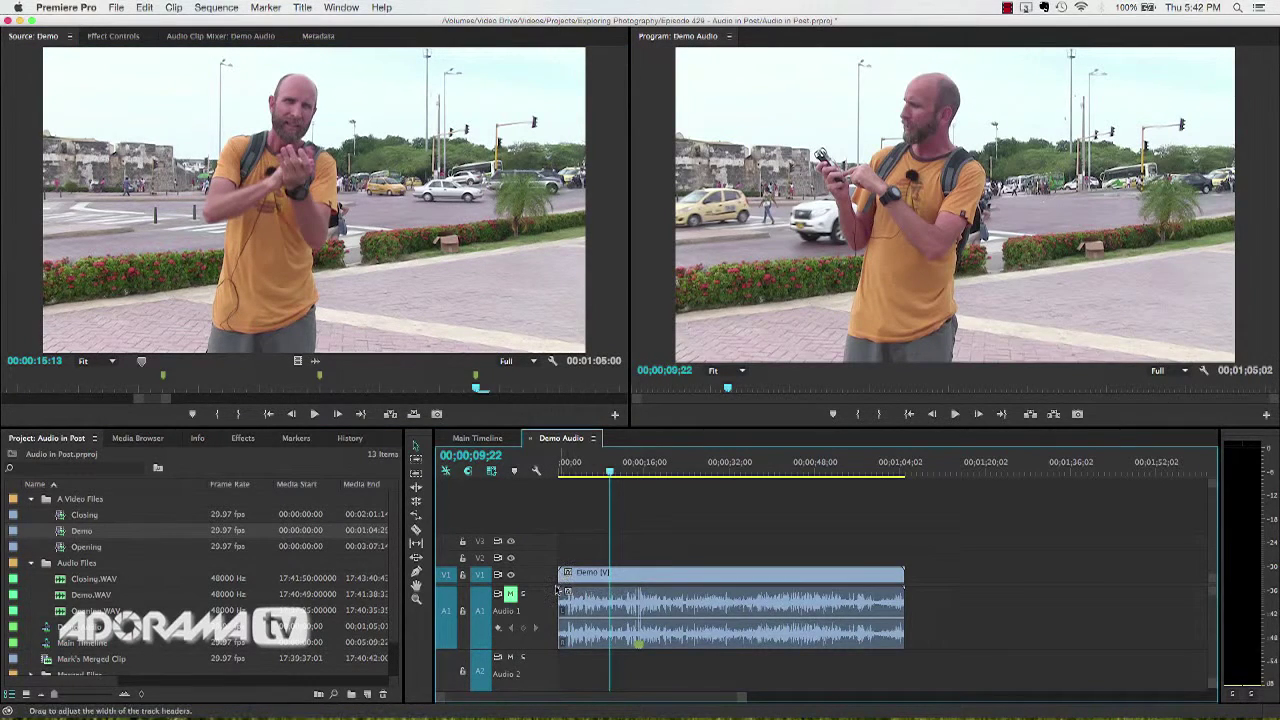
- Put the sequence playhead at 00;00;14;12, just before the Demo clip's markers, and place the Demo.WAV audio on A2 below that area
{"action": "key", "text": "equal"}
{"action": "key", "text": "equal"}
{"action": "key", "text": "equal"}
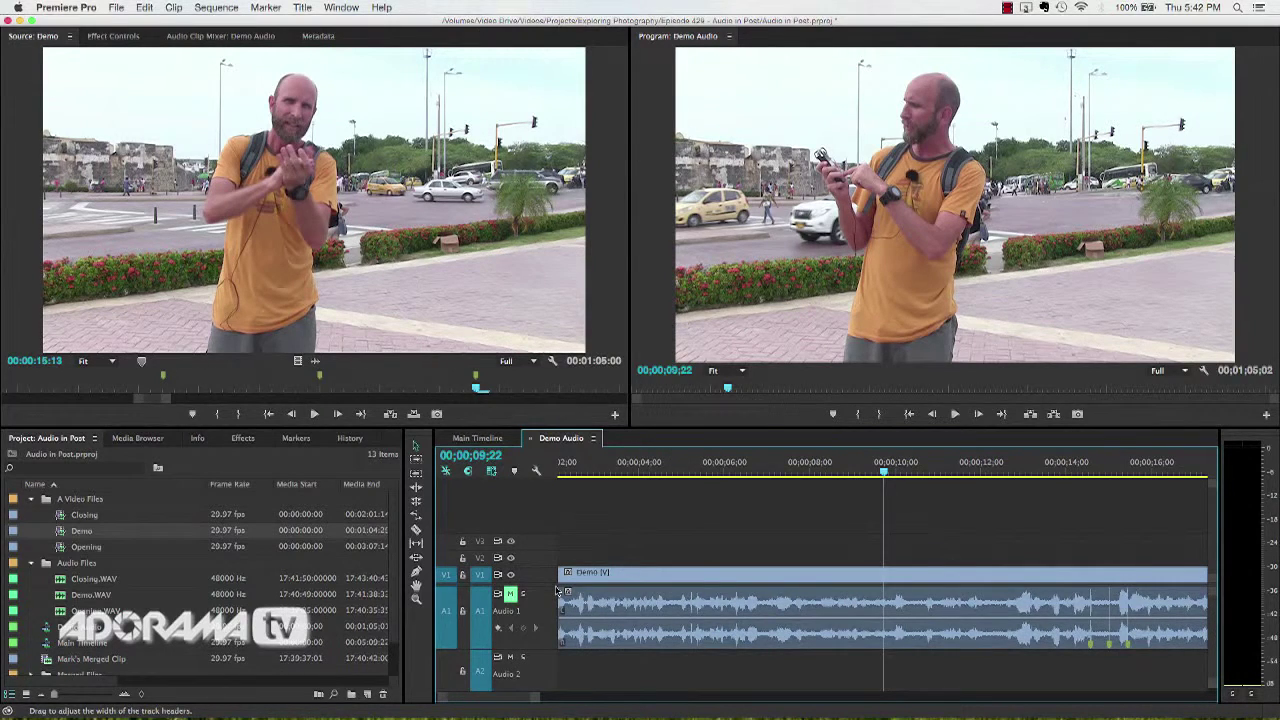
{"action": "scroll", "coordinate": [995, 668], "scroll_direction": "down", "scroll_amount": 5}
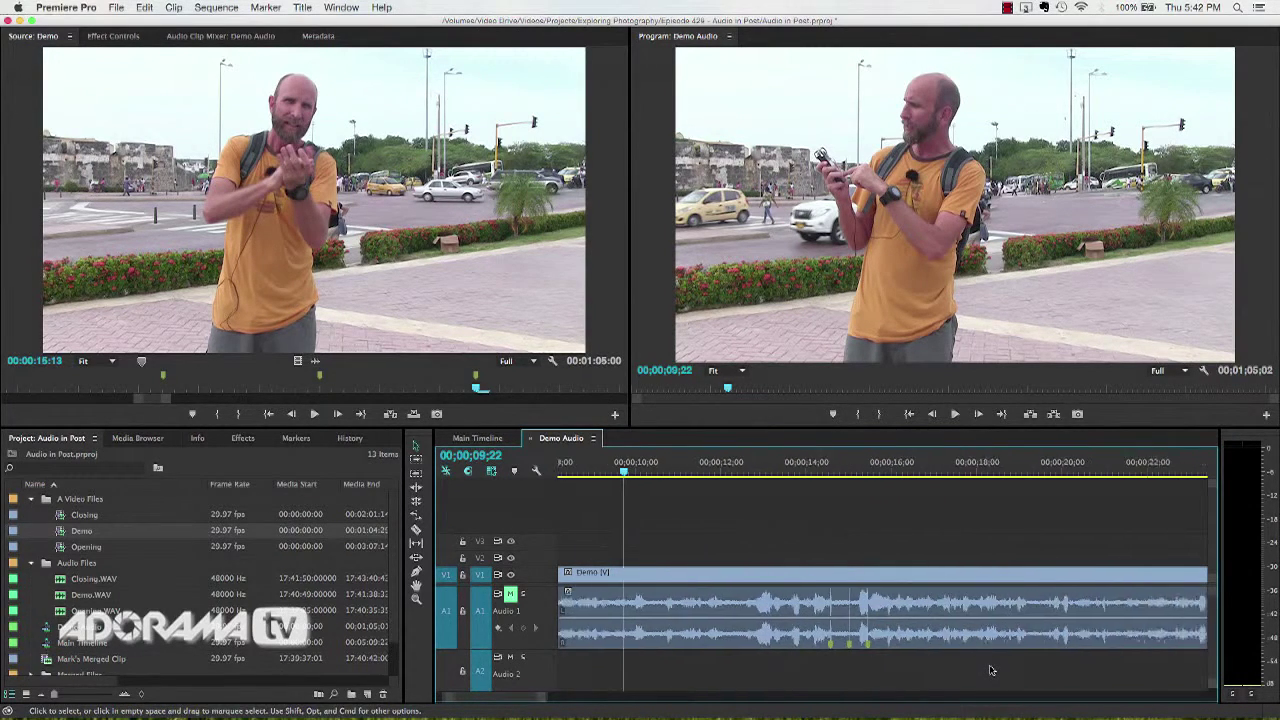
{"action": "left_click", "coordinate": [745, 466]}
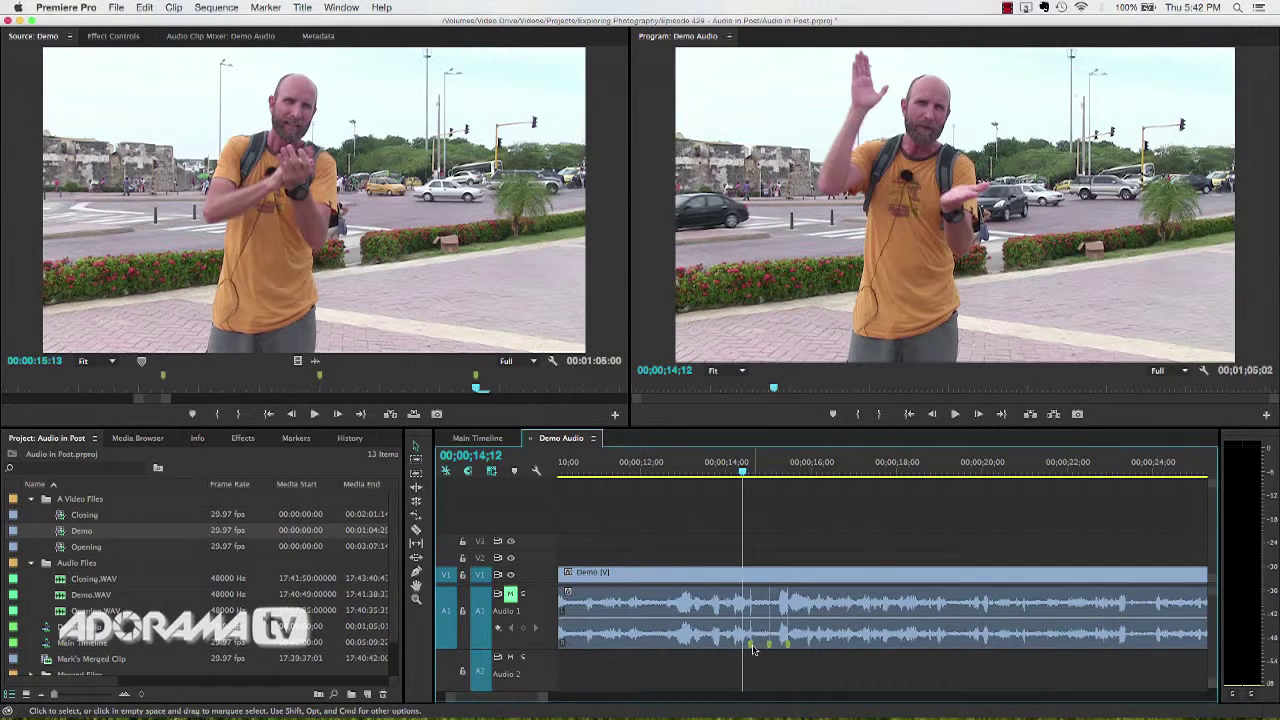
{"action": "key", "text": "="}
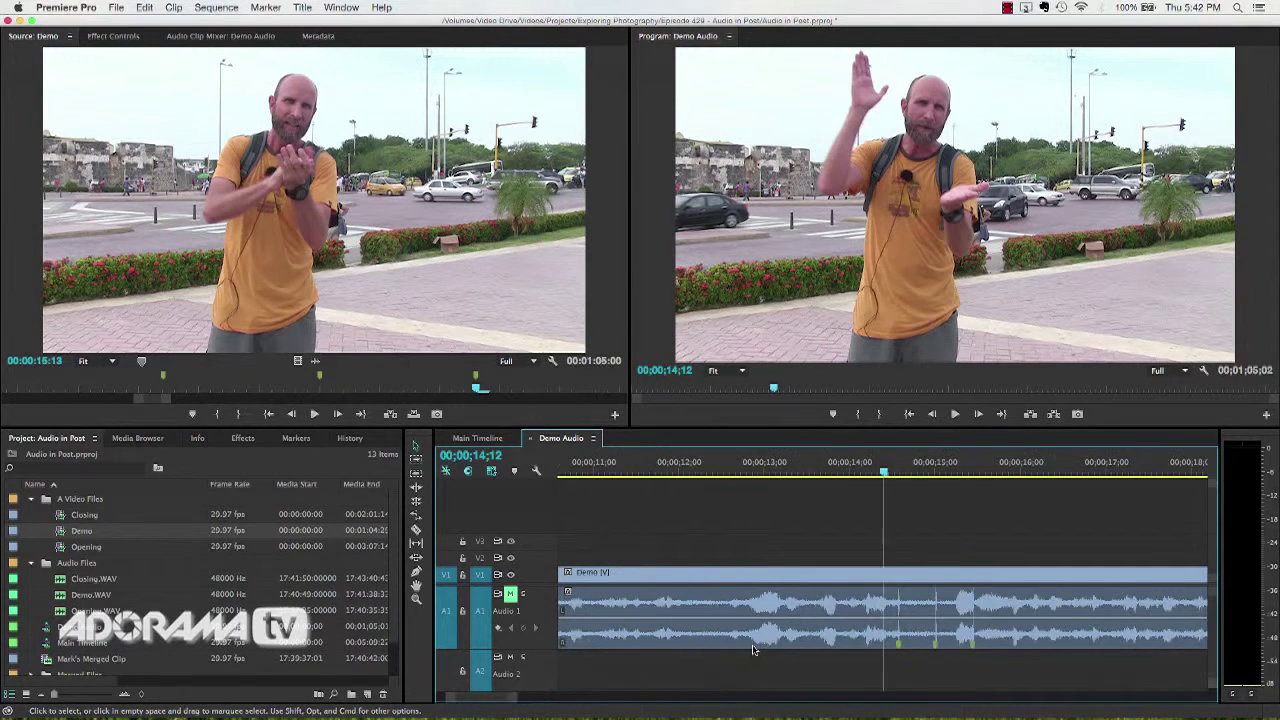
{"action": "double_click", "coordinate": [64, 599]}
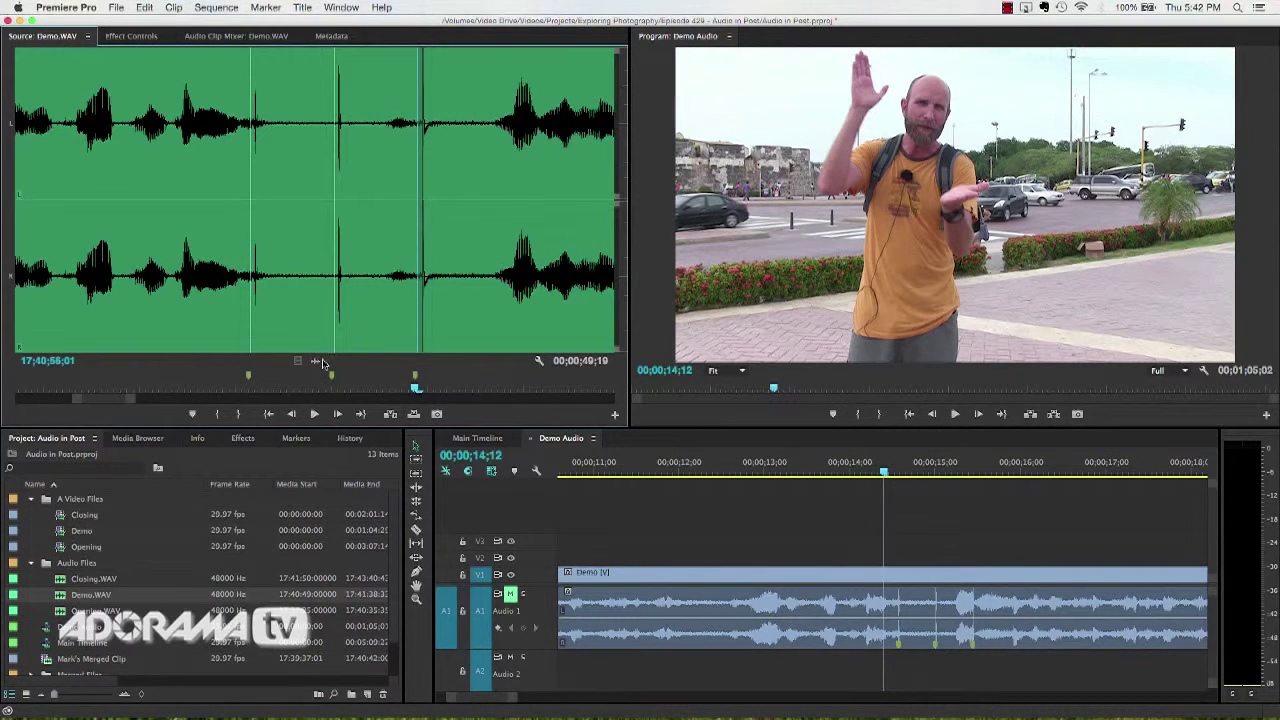
{"action": "left_click_drag", "start_coordinate": [316, 363], "coordinate": [735, 664]}
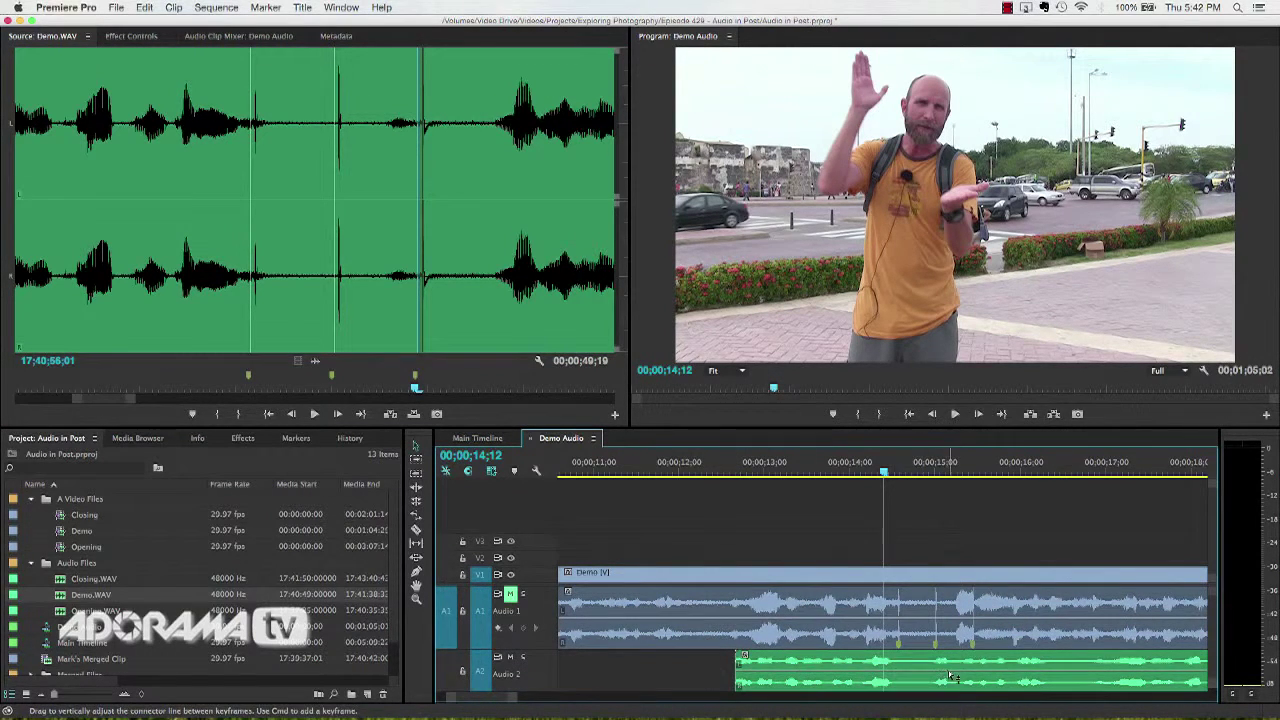
- Slide Demo.WAV along A2 until its three clap markers line up with the markers on the Demo clip in A1
{"action": "left_click_drag", "start_coordinate": [951, 678], "coordinate": [846, 683]}
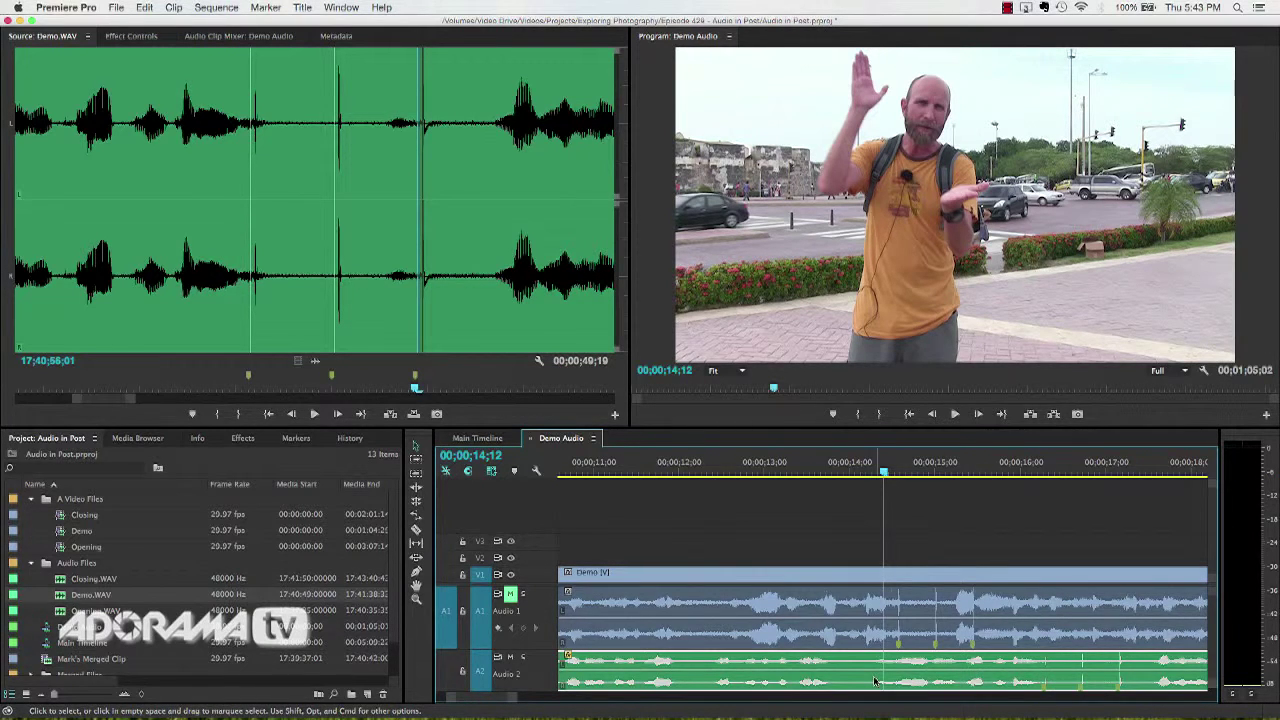
{"action": "key", "text": "minus"}
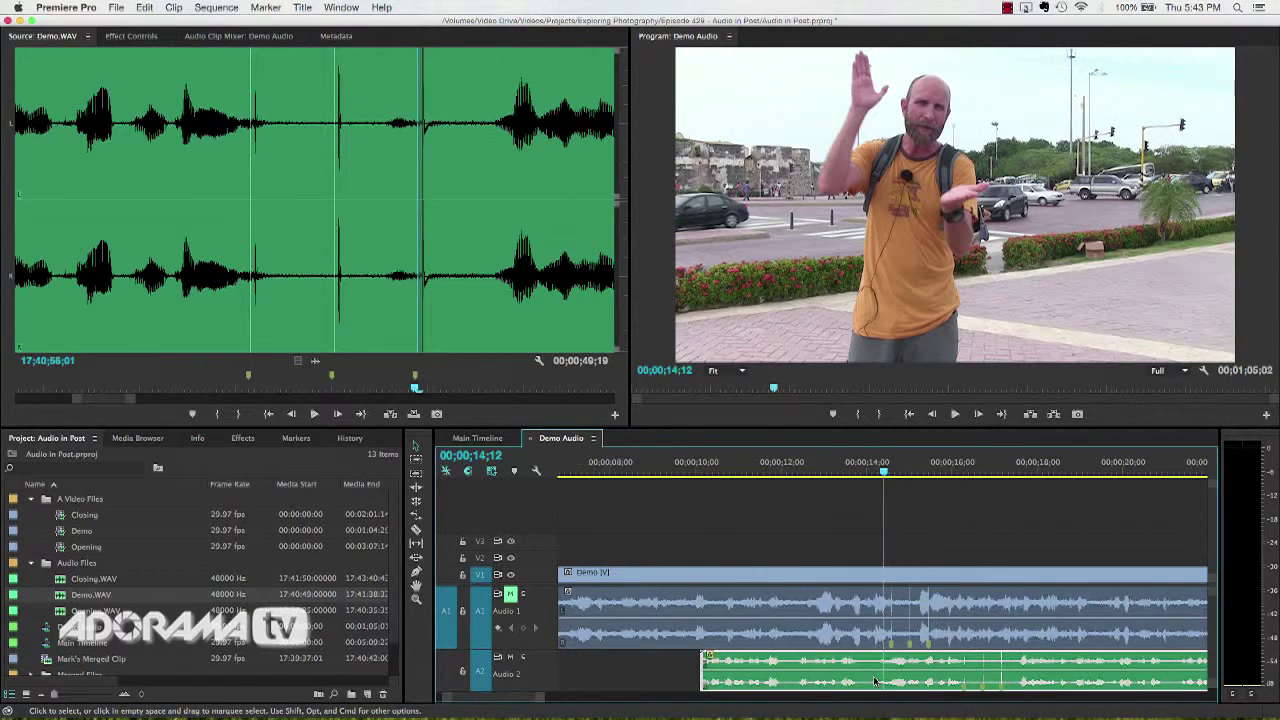
{"action": "left_click", "coordinate": [695, 671]}
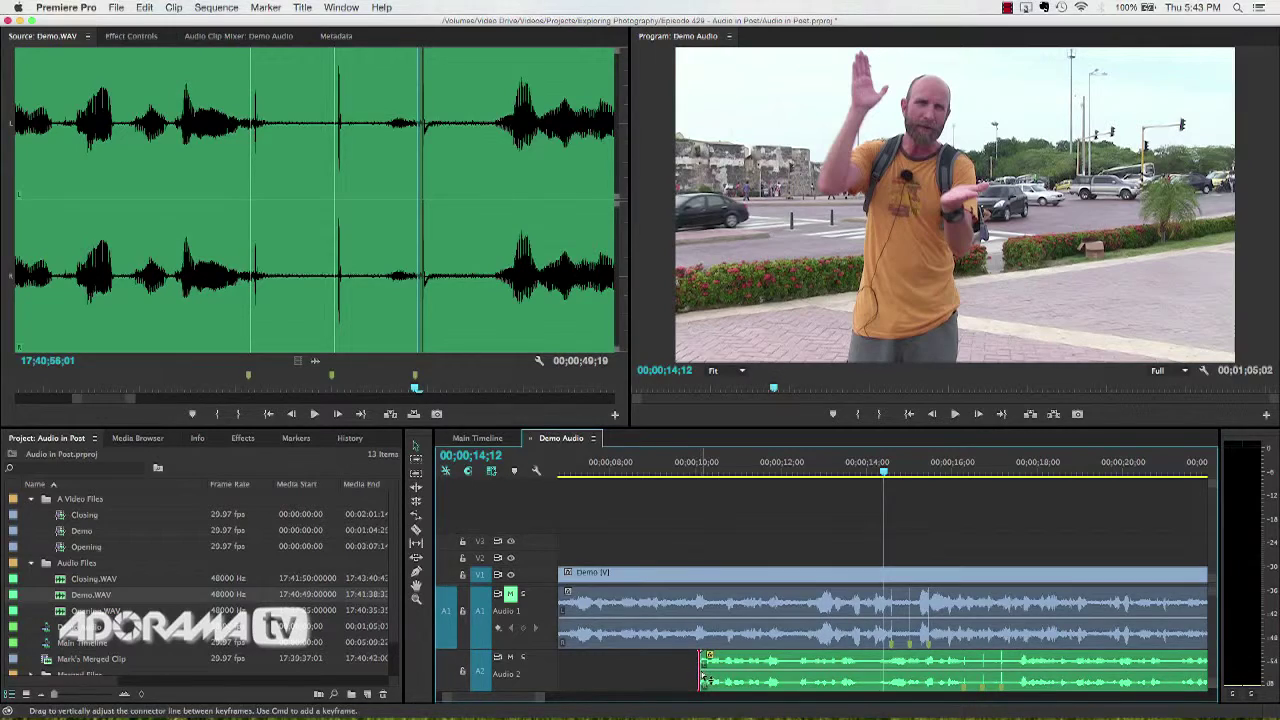
{"action": "left_click_drag", "start_coordinate": [695, 671], "coordinate": [871, 684]}
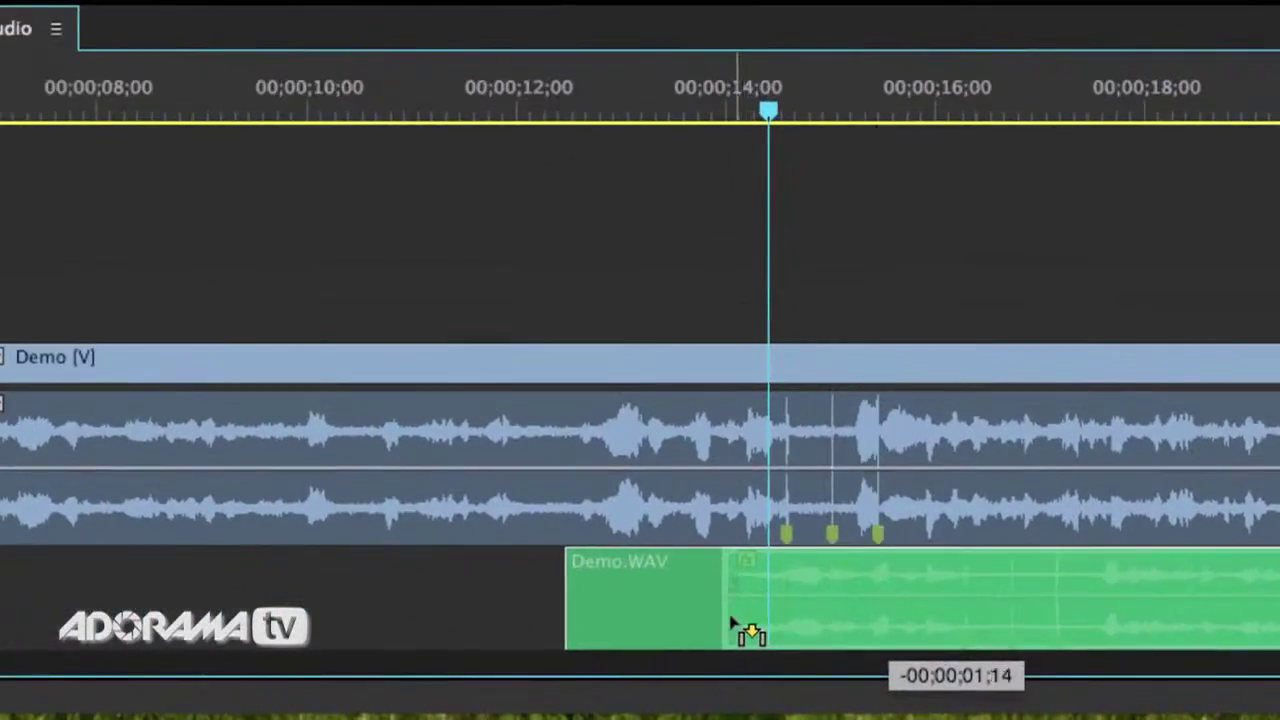
{"action": "left_click_drag", "start_coordinate": [731, 617], "coordinate": [736, 620]}
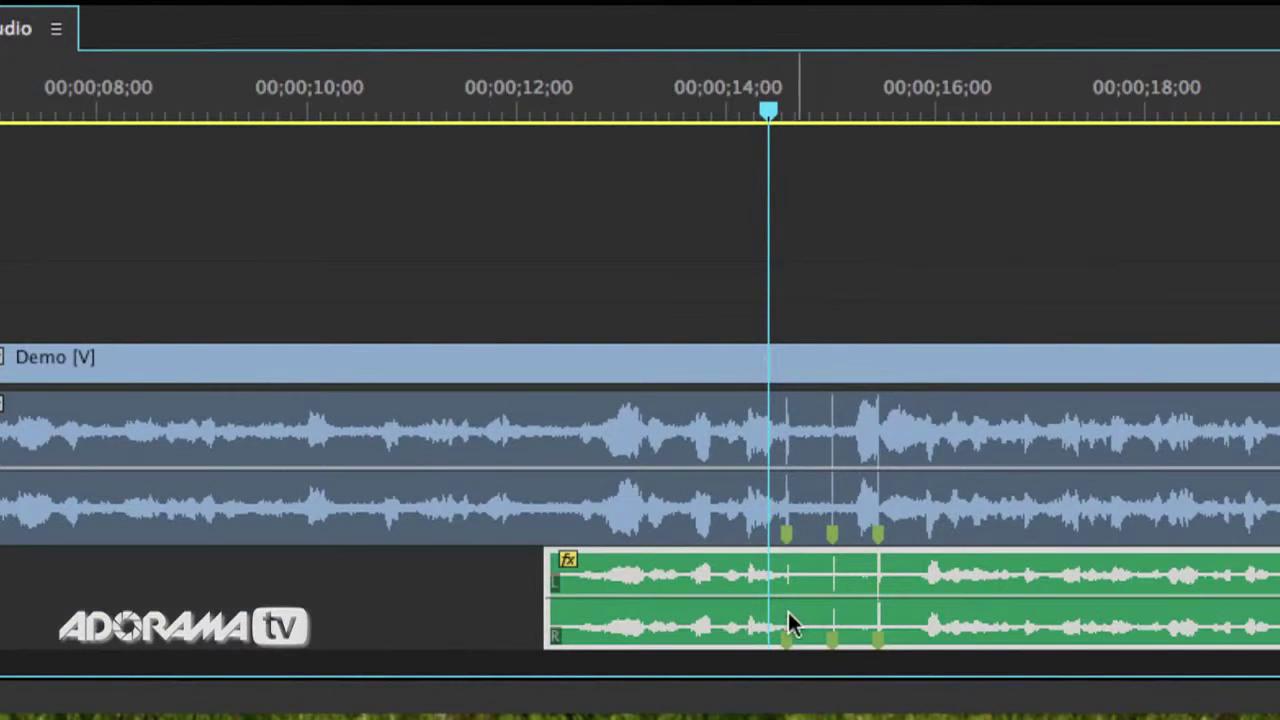
- Play the Demo Audio sequence from the clap area with Audio 1 muted to check Demo.WAV's sync against the picture
{"action": "key", "text": "="}
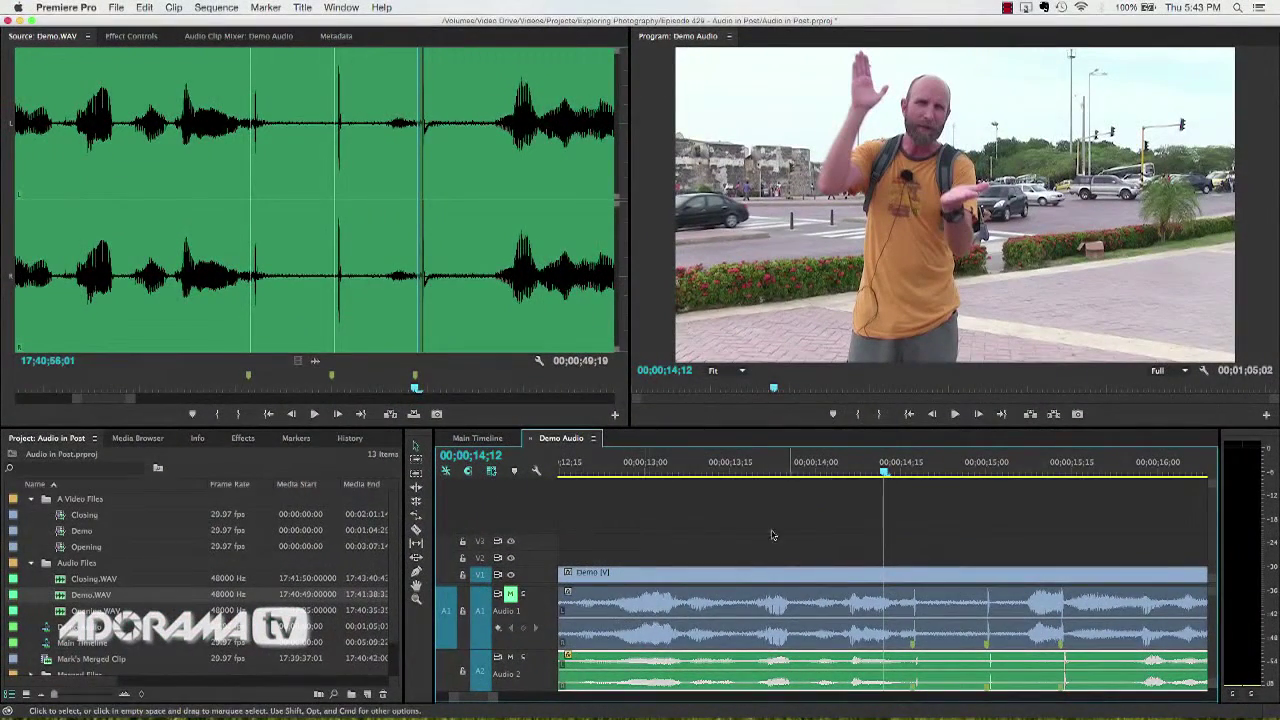
{"action": "left_click", "coordinate": [510, 595]}
{"action": "left_click", "coordinate": [510, 595]}
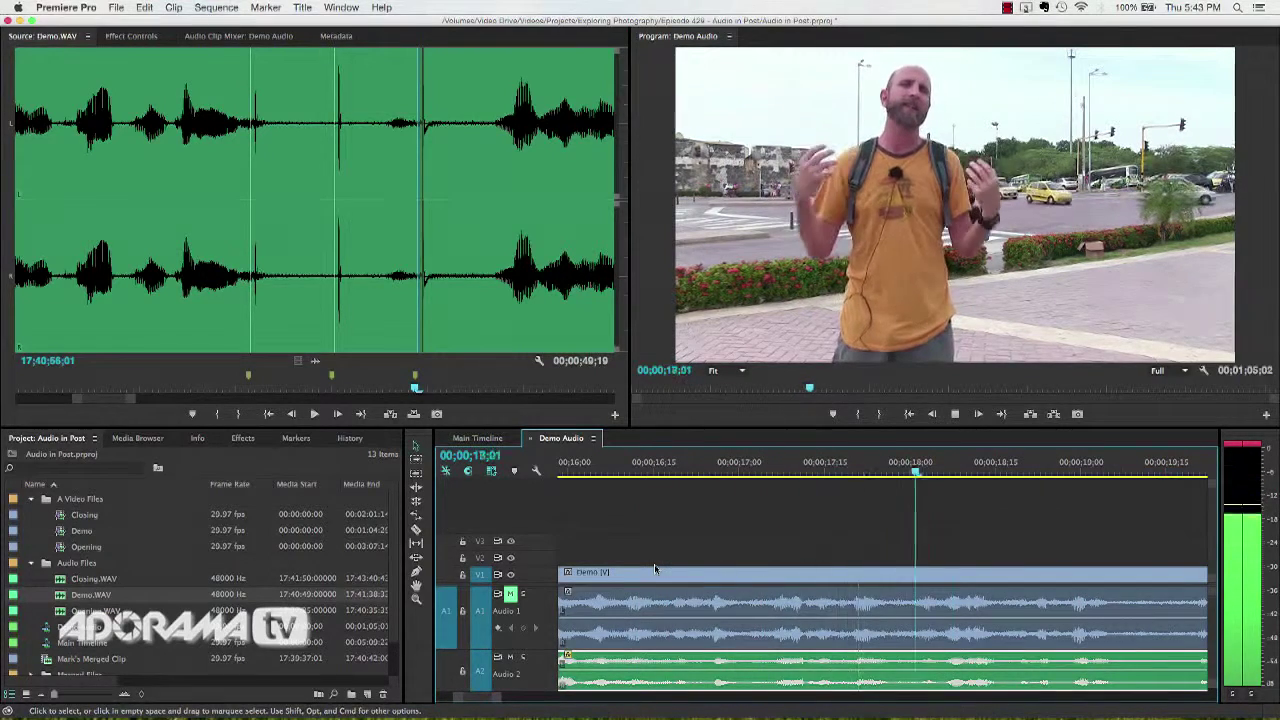
{"action": "key", "text": "space"}
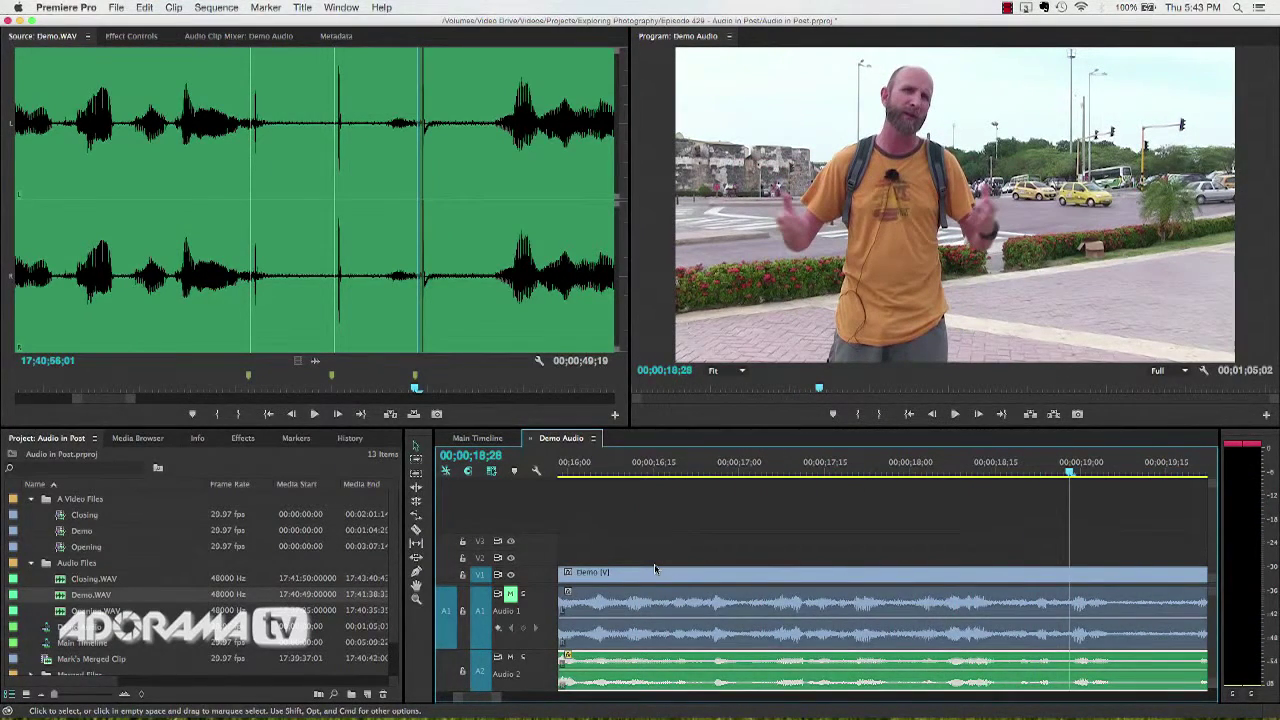
- Unmute Audio 1 and play a few seconds with both audio tracks sounding to compare the camera sound with Demo.WAV
{"action": "left_click", "coordinate": [510, 593]}
{"action": "key", "text": "space"}
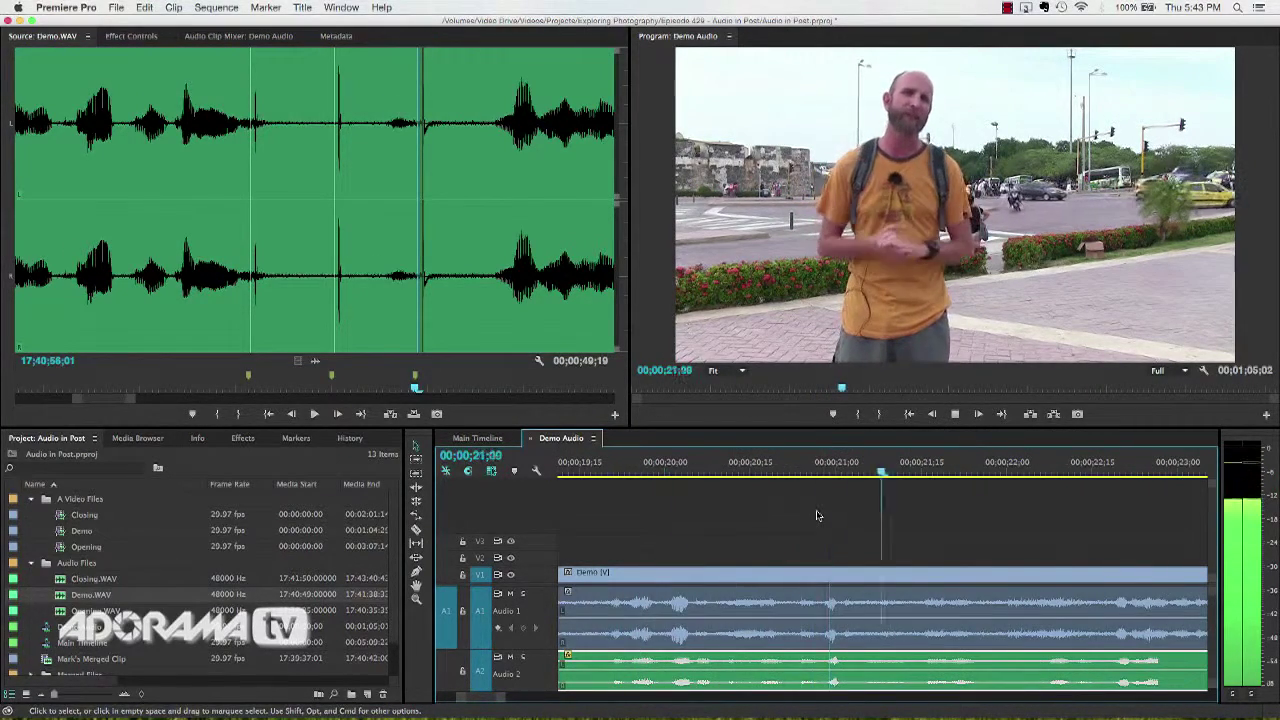
{"action": "key", "text": "space"}
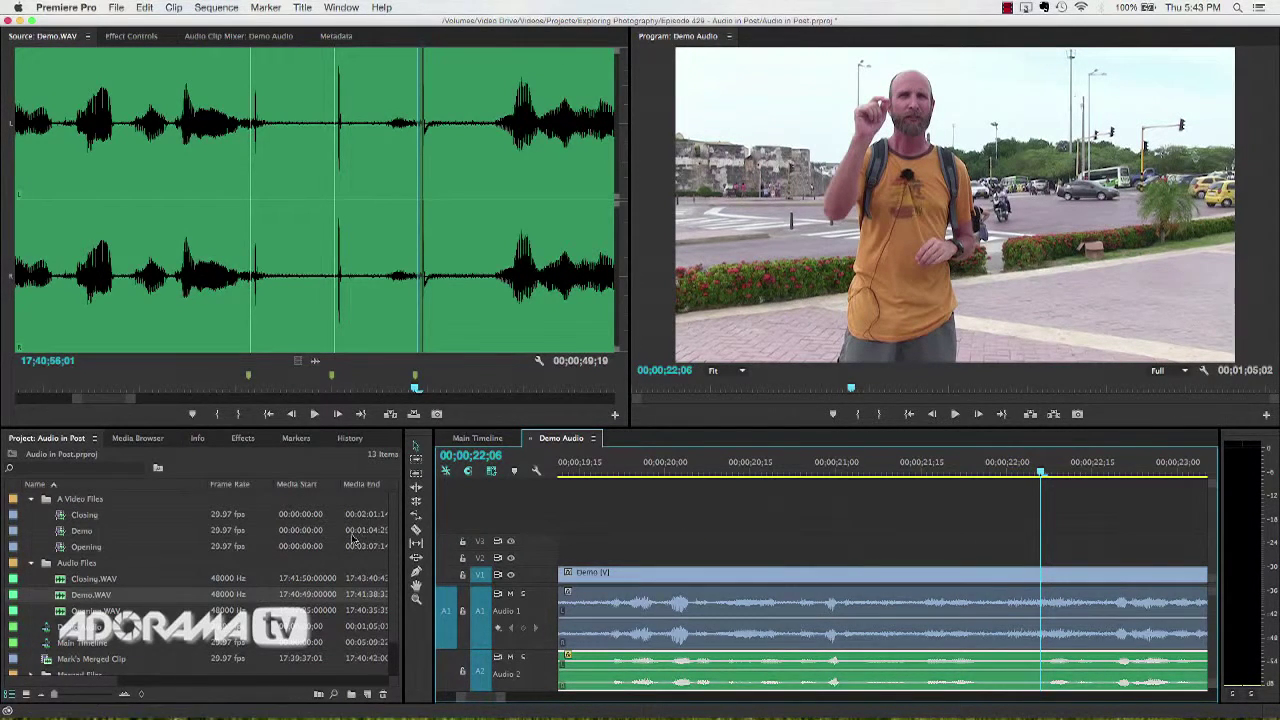
{"action": "right_click", "coordinate": [87, 597]}
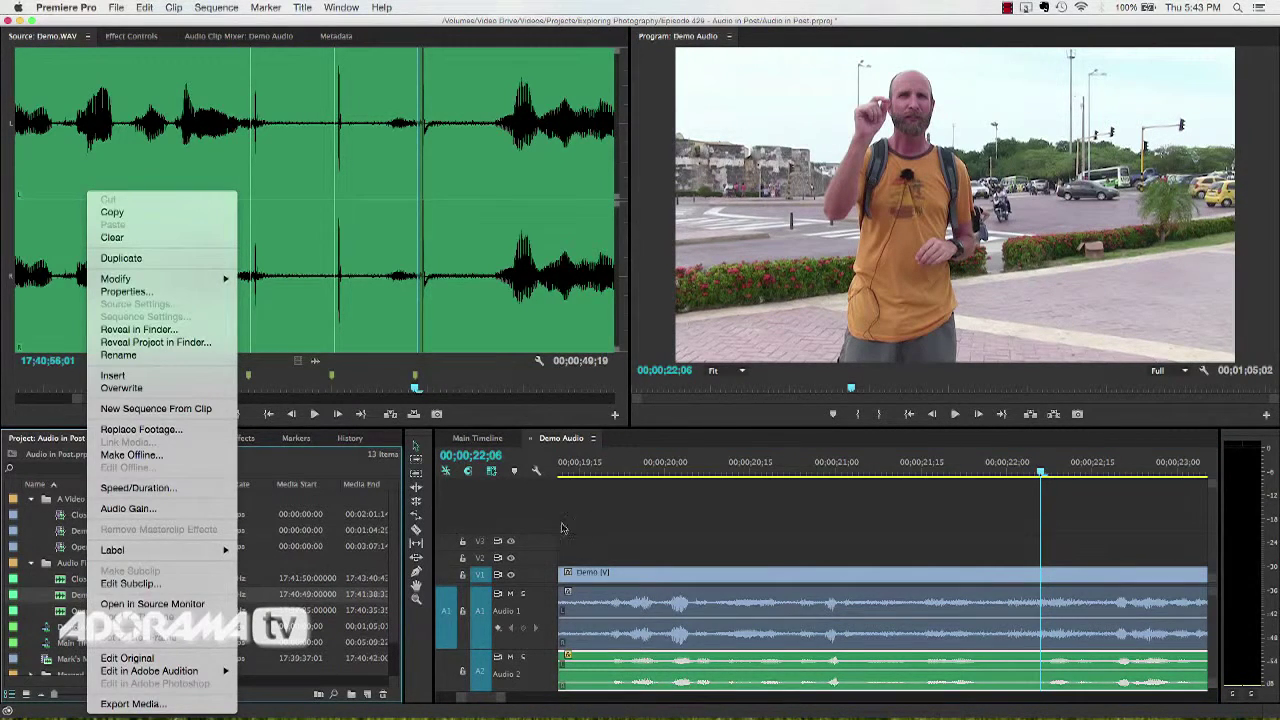
{"action": "left_click", "coordinate": [600, 525]}
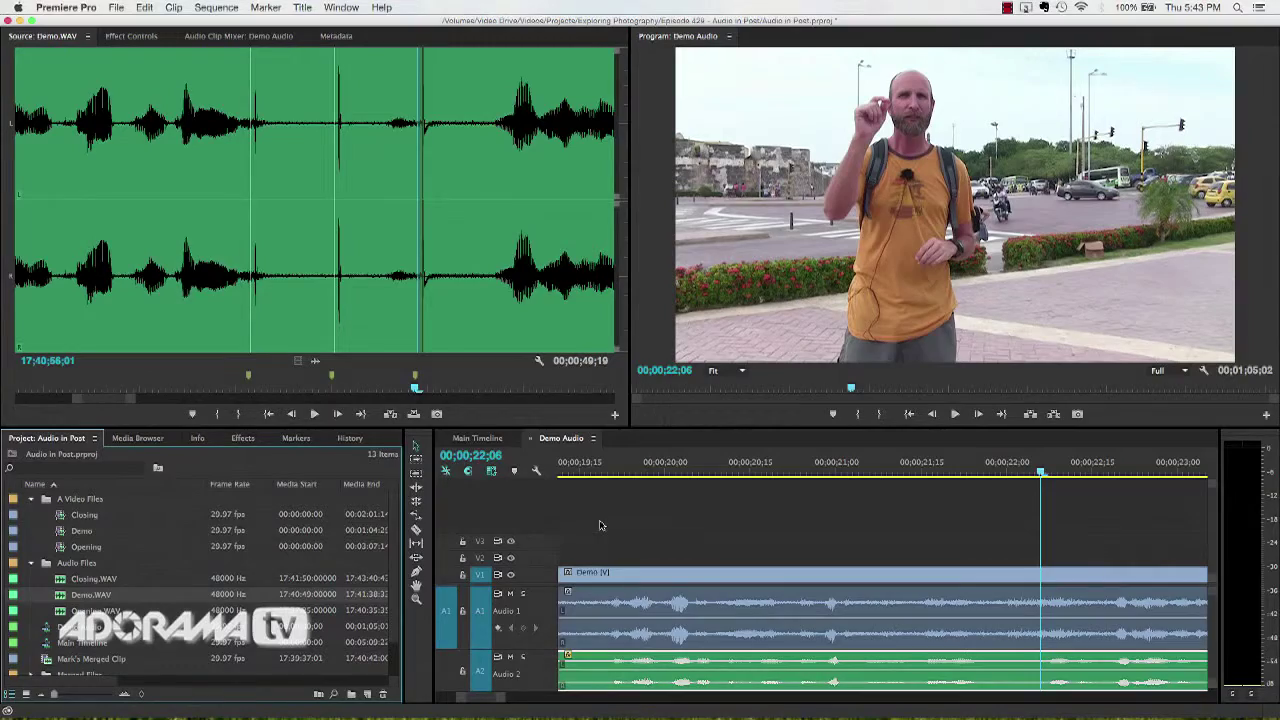